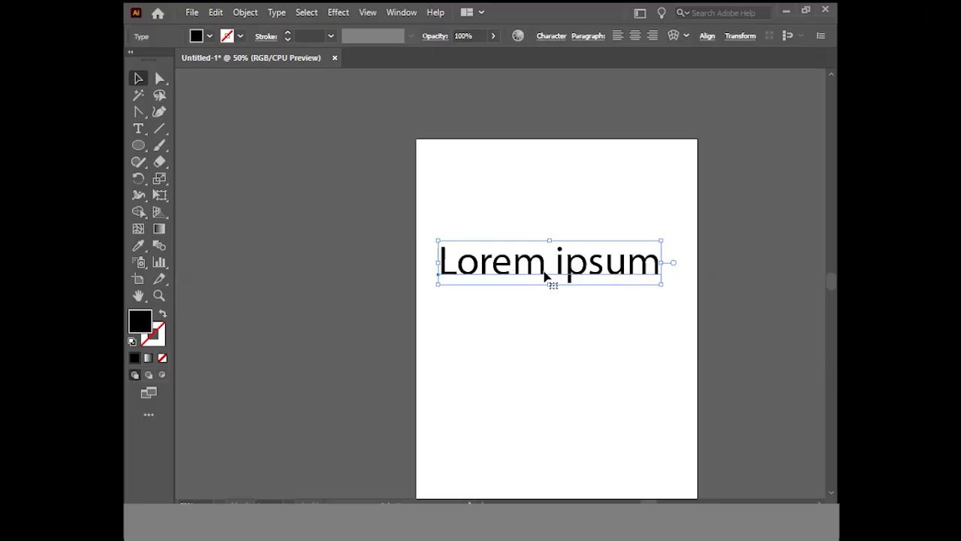
pyautogui.rightClick(611, 269)
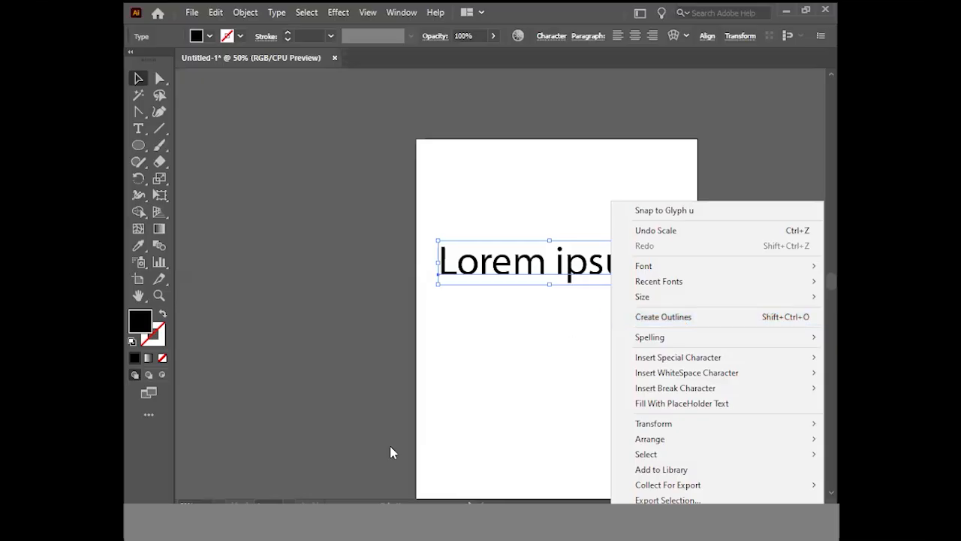
pyautogui.click(516, 400)
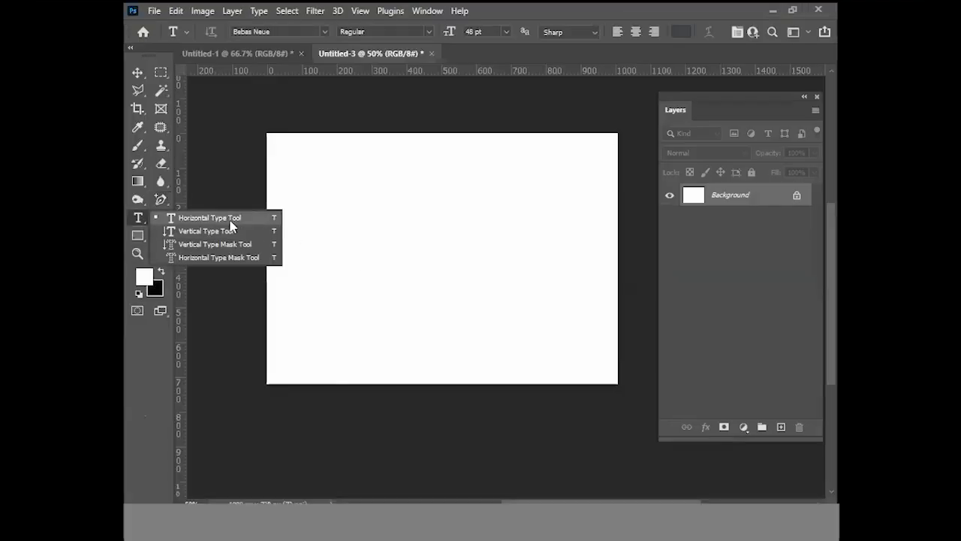
# Add a horizontal text layer reading "LOREM IPSUM" near the middle of the Photoshop canvas and return to Illustrator
pyautogui.click(211, 218)
pyautogui.click(356, 257)
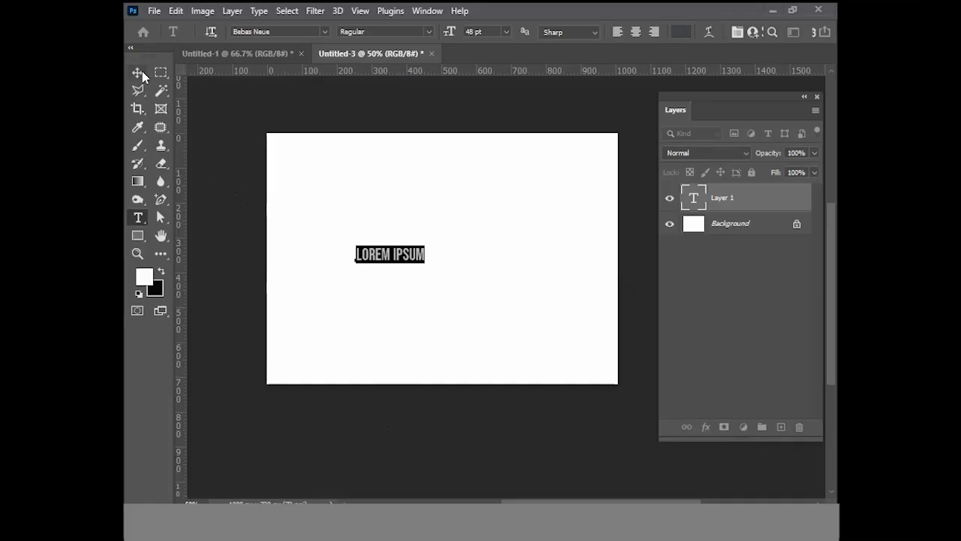
pyautogui.click(773, 11)
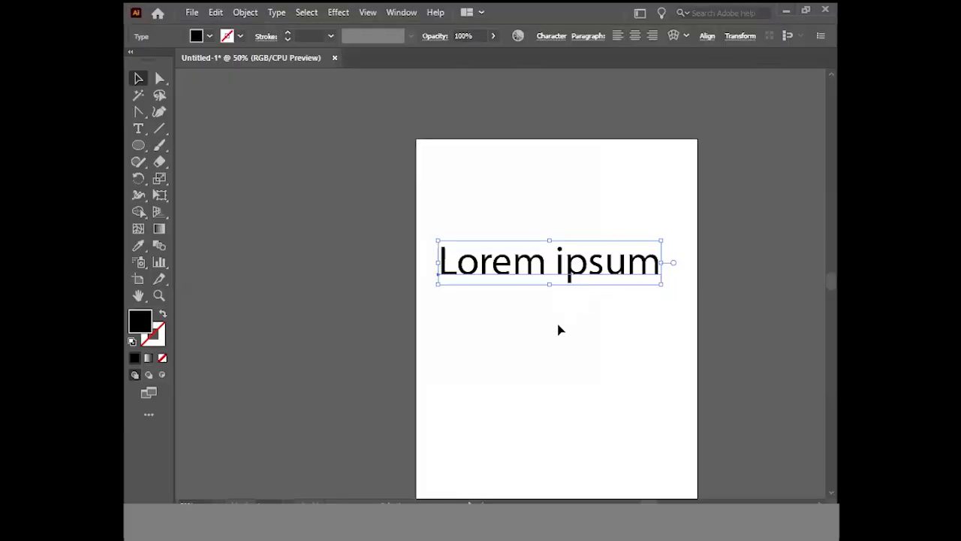
# Convert the "Lorem ipsum" text to outlines
pyautogui.scroll(-3, 558, 328)
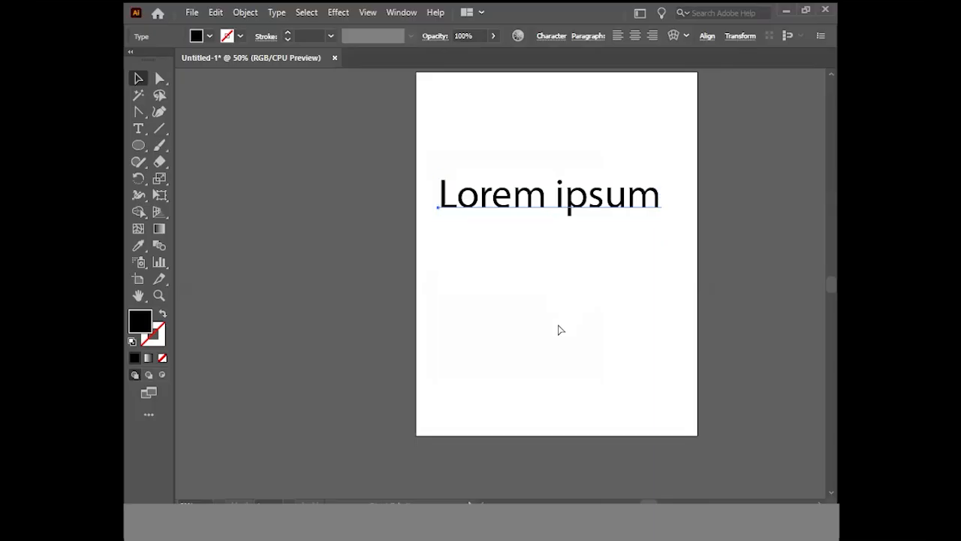
pyautogui.hscroll(3, 558, 328)
pyautogui.scroll(2, 558, 328)
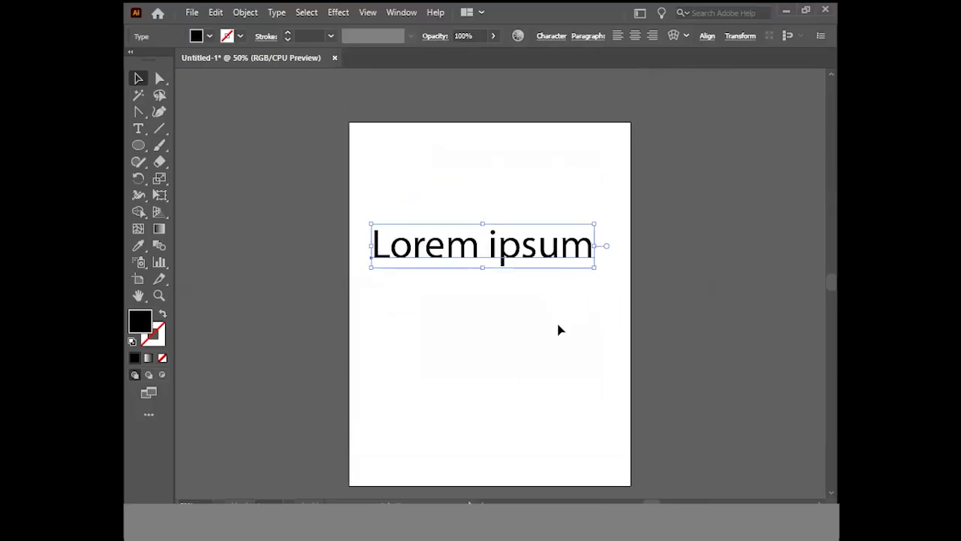
pyautogui.scroll(-1, 558, 329)
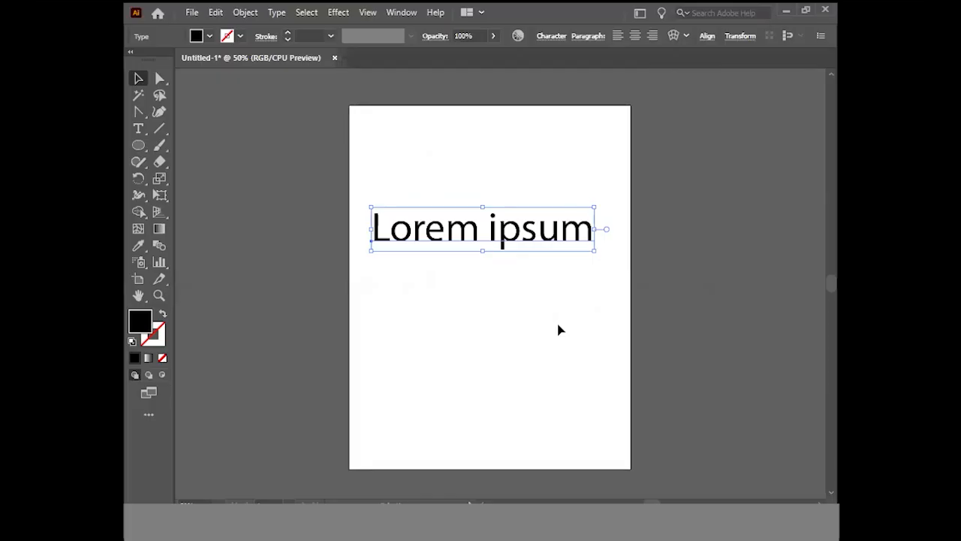
pyautogui.rightClick(506, 237)
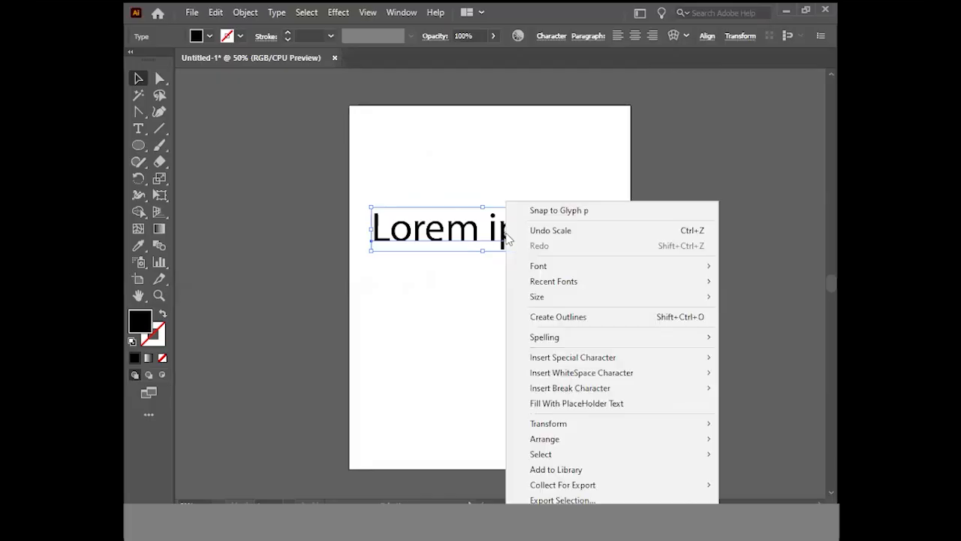
pyautogui.click(575, 320)
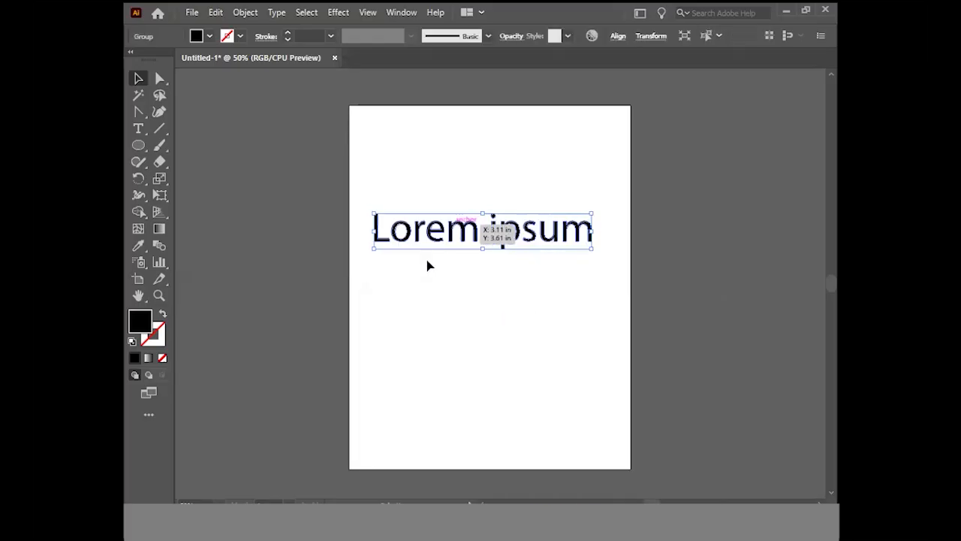
# Select only the upper anchor points of the outlined letter L and stretch its stem far upward
pyautogui.click(163, 81)
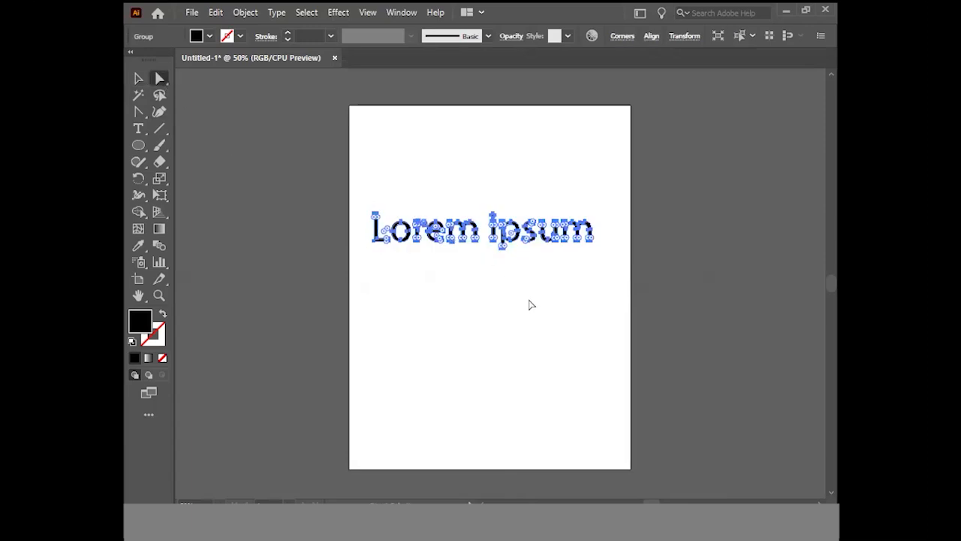
pyautogui.keyDown('ctrl'); pyautogui.click(459, 275); pyautogui.keyUp('ctrl')
pyautogui.hotkey('ctrl', 'a')
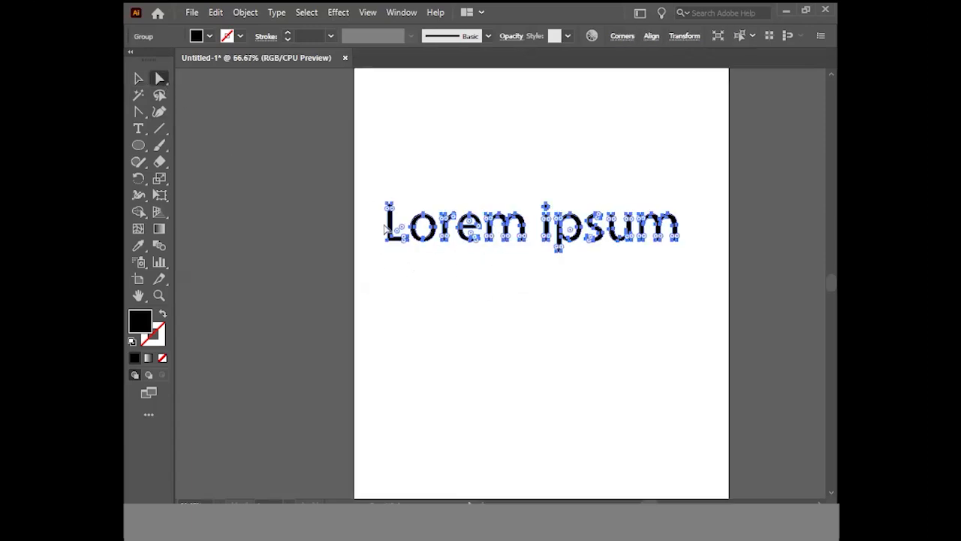
pyautogui.moveTo(389, 207); pyautogui.dragTo(398, 149)
pyautogui.keyDown('ctrl'); pyautogui.click(470, 229); pyautogui.keyUp('ctrl')
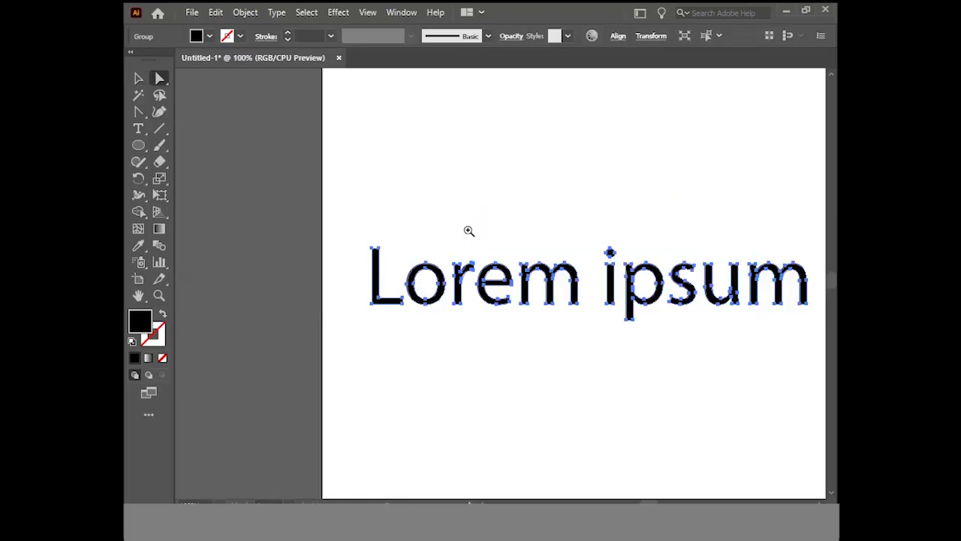
pyautogui.keyDown('ctrl'); pyautogui.click(463, 241); pyautogui.keyUp('ctrl')
pyautogui.moveTo(356, 287); pyautogui.dragTo(374, 109)
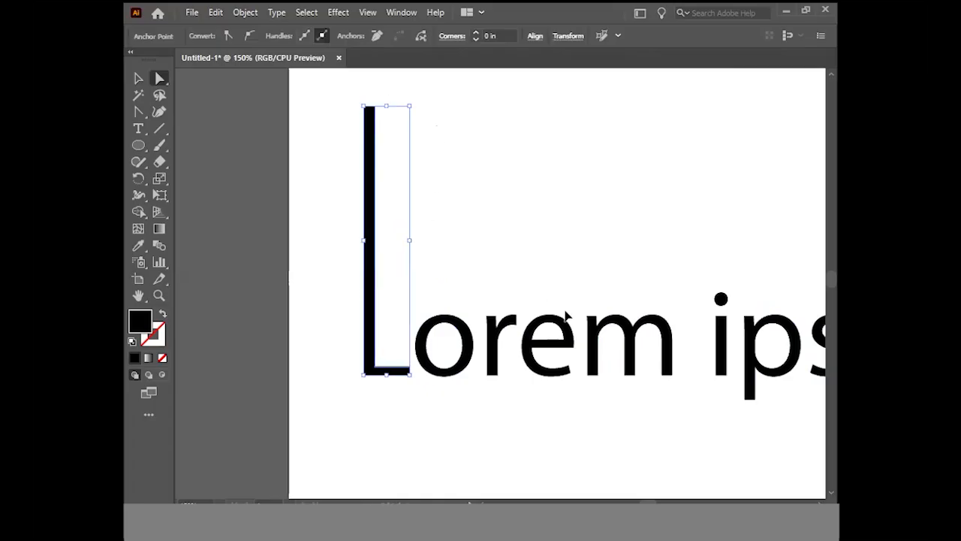
# Pull the bottom anchor points of the letter r down well below the baseline to lengthen its stem
pyautogui.hotkey('ctrl', '-')
pyautogui.hotkey('ctrl', '-')
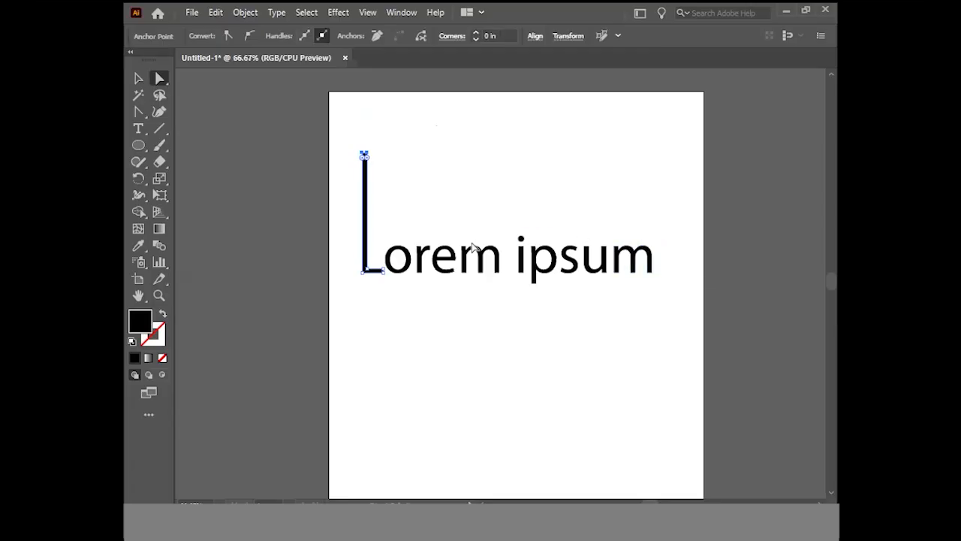
pyautogui.click(420, 272)
pyautogui.moveTo(419, 274); pyautogui.dragTo(424, 361)
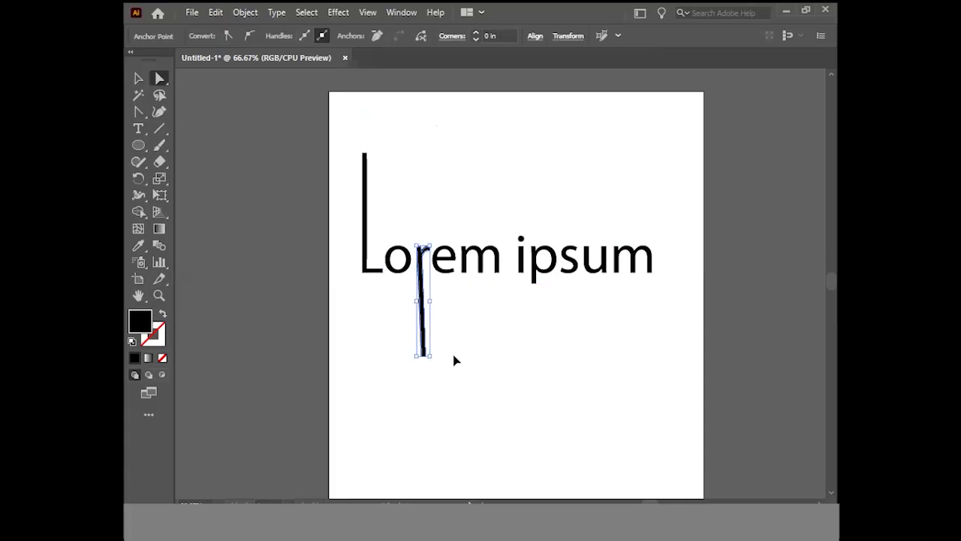
# Undo the letter reshaping and the outline conversion to restore the editable text, and activate the Selection tool
pyautogui.hotkey('ctrl', 'z')
pyautogui.hotkey('ctrl', 'z')
pyautogui.hotkey('ctrl', 'z')
pyautogui.hotkey('ctrl', 'z')
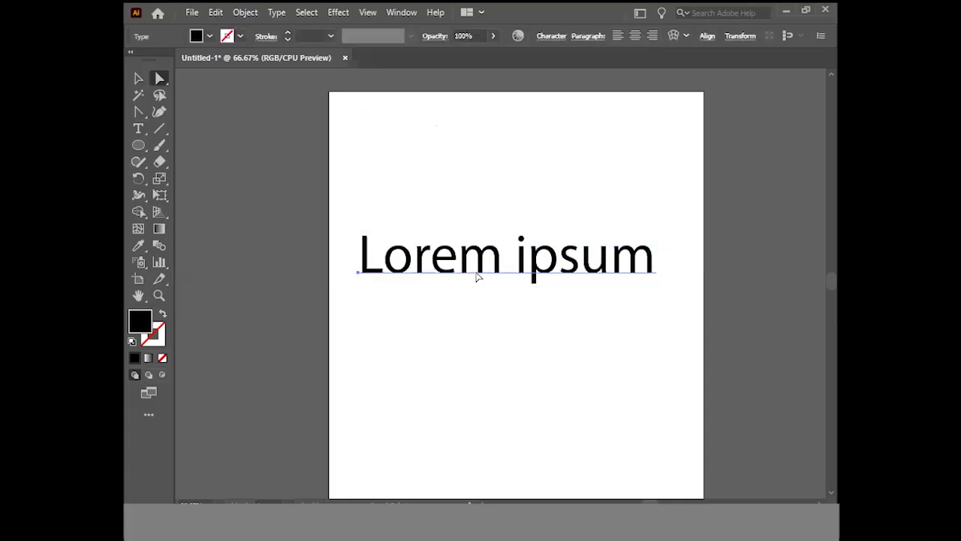
pyautogui.press('v')
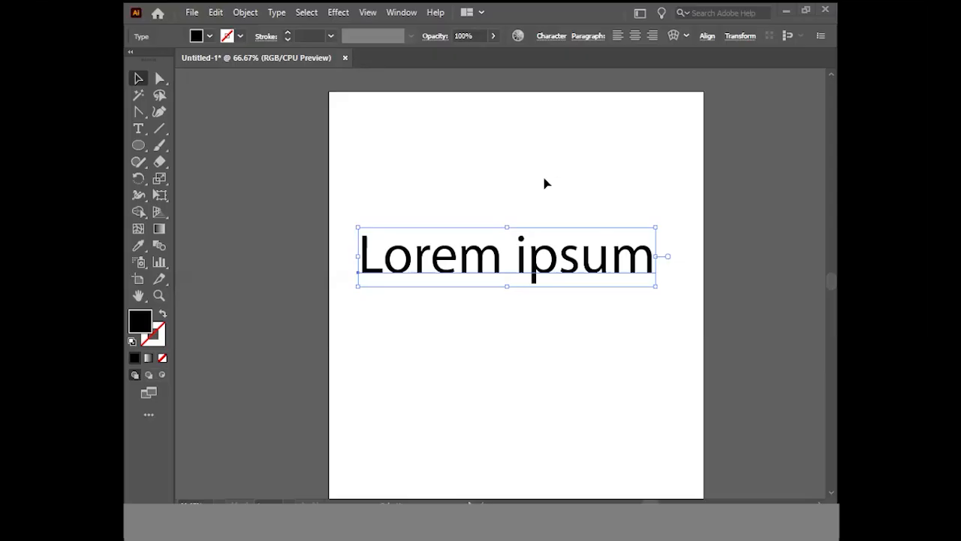
pyautogui.click(246, 13)
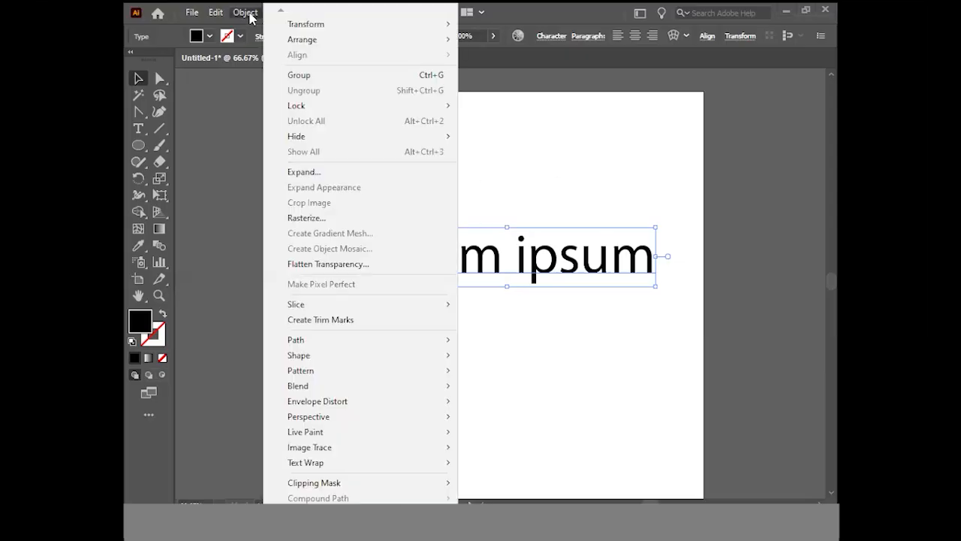
pyautogui.moveTo(364, 385)
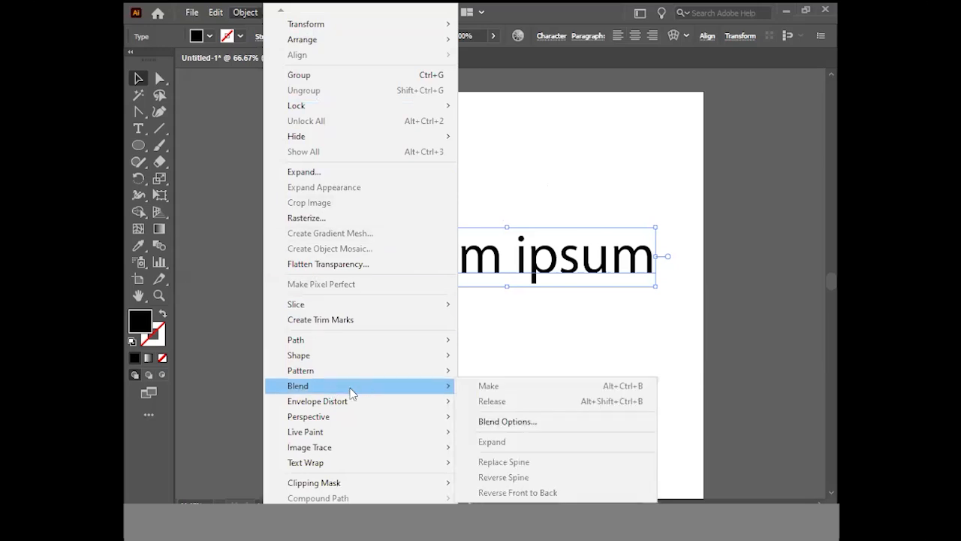
pyautogui.click(601, 358)
pyautogui.moveTo(497, 162); pyautogui.dragTo(608, 313)
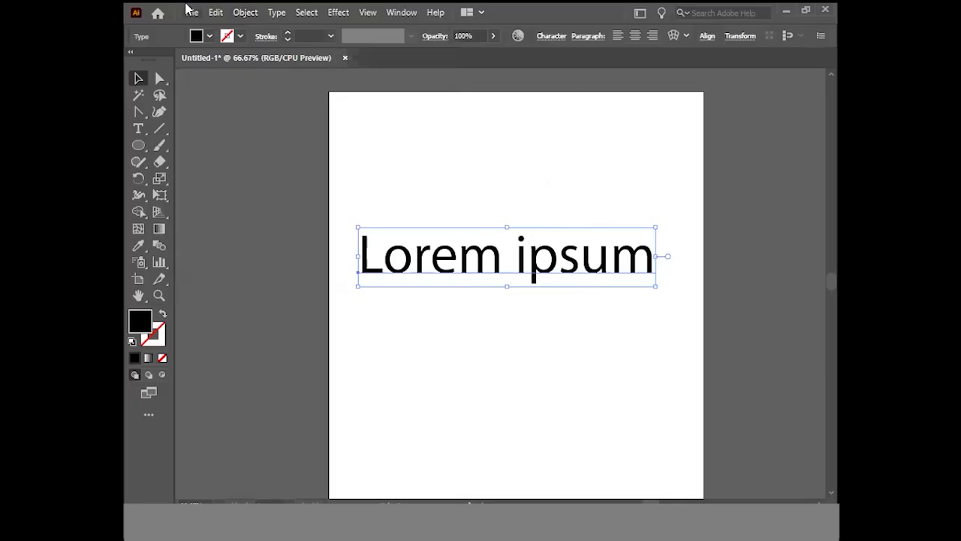
# Preview an envelope warp on the "Lorem ipsum" text using the Bulge style with a 50% horizontal bend, and cancel it
pyautogui.click(245, 12)
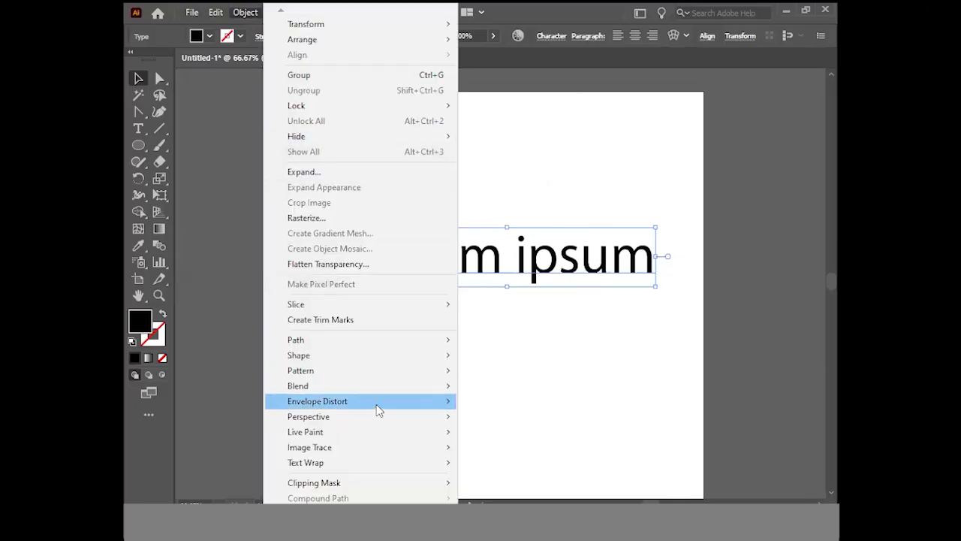
pyautogui.moveTo(370, 412)
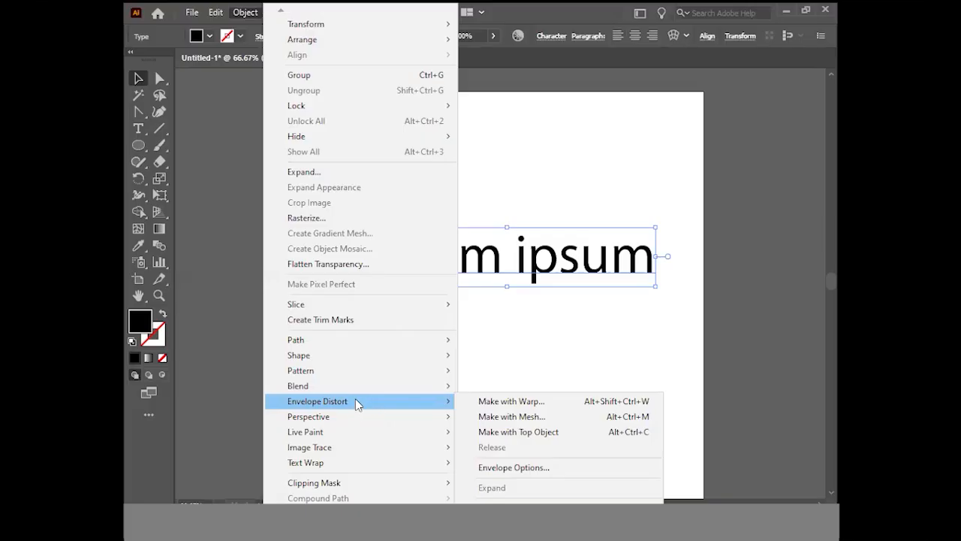
pyautogui.click(493, 401)
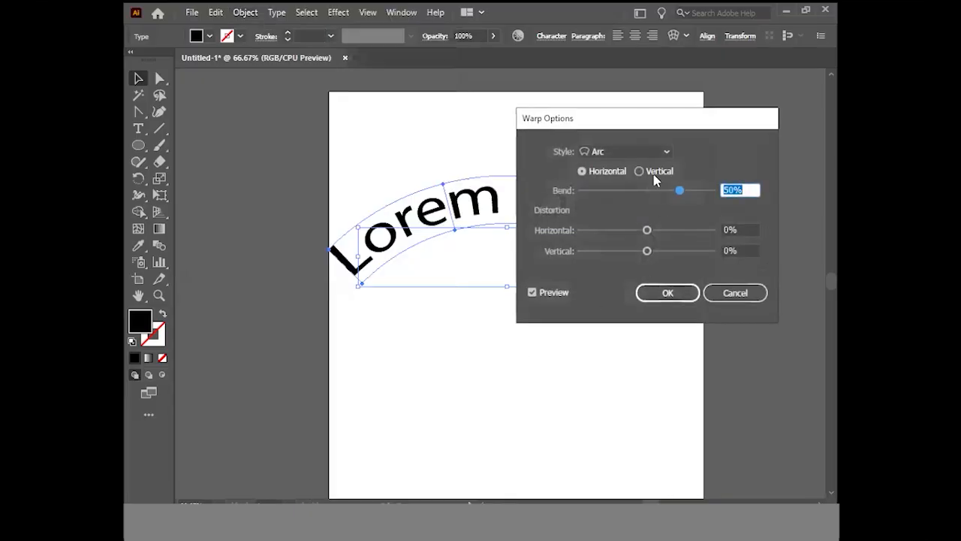
pyautogui.click(626, 151)
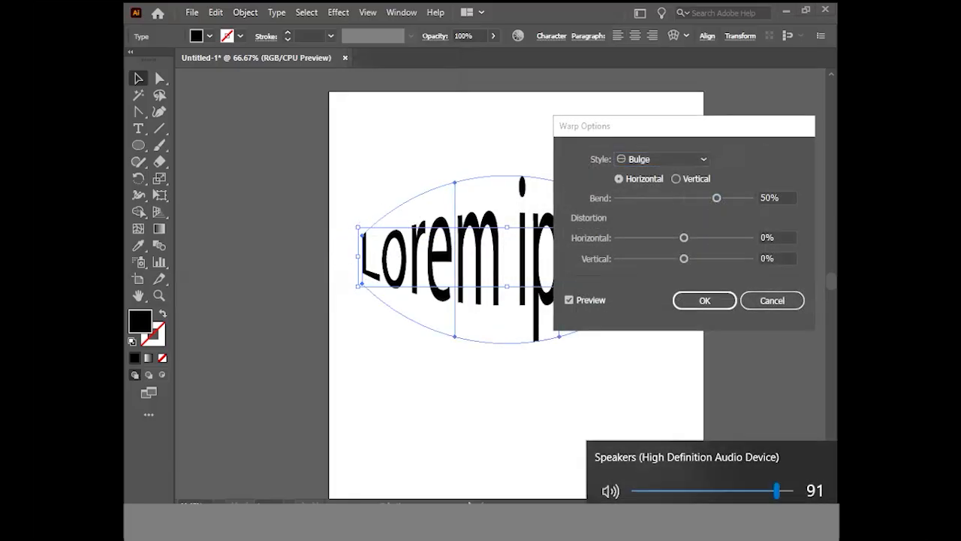
pyautogui.click(746, 298)
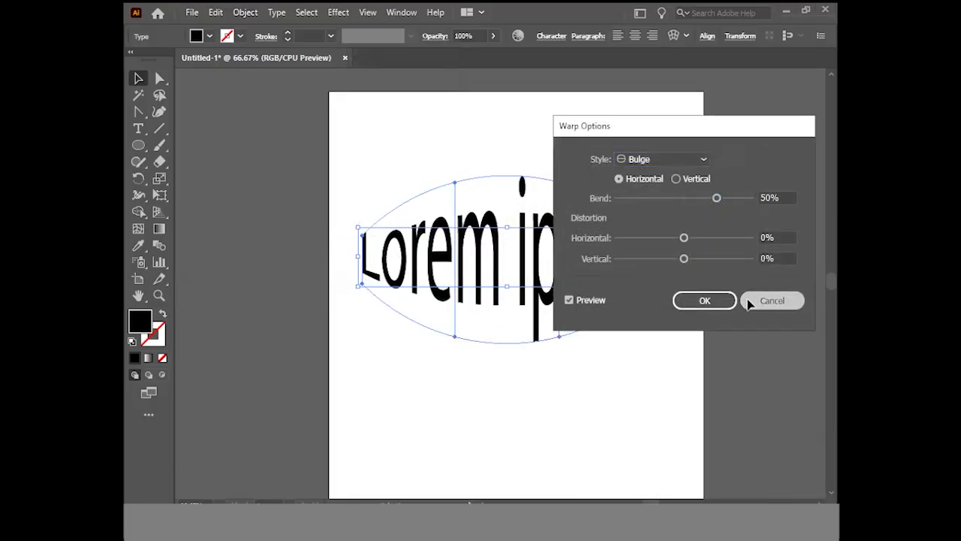
# Preview a Fish-style envelope warp on the text with 65% bend and 10% horizontal distortion, and cancel it
pyautogui.click(245, 12)
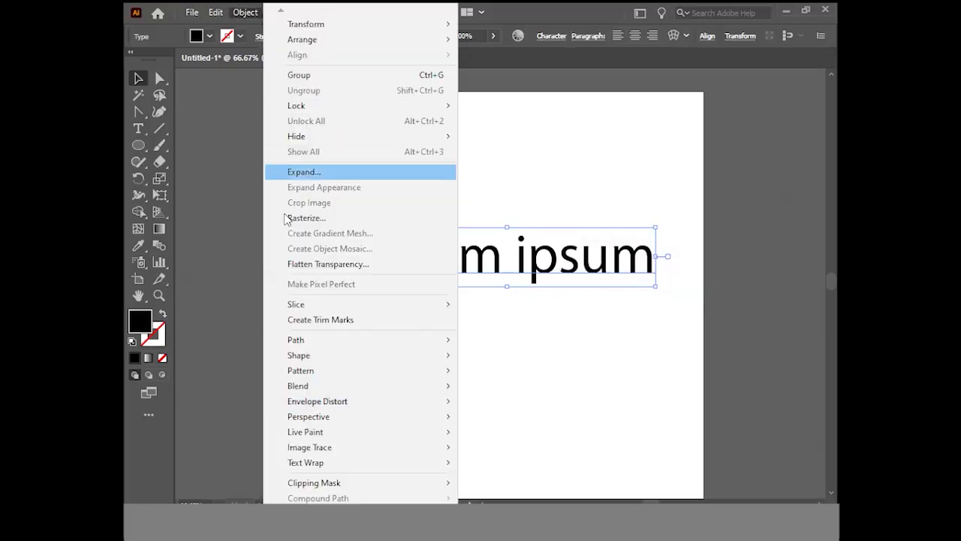
pyautogui.moveTo(333, 403)
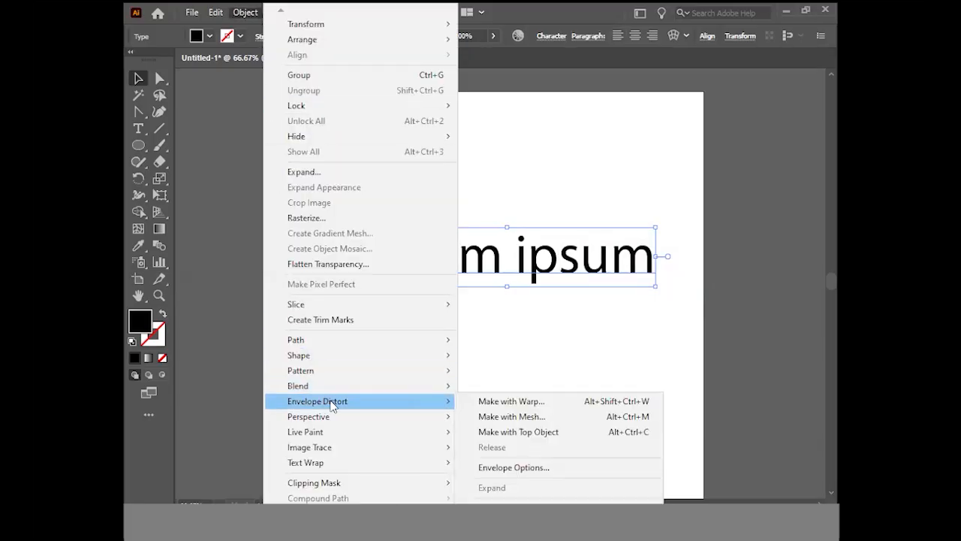
pyautogui.click(584, 400)
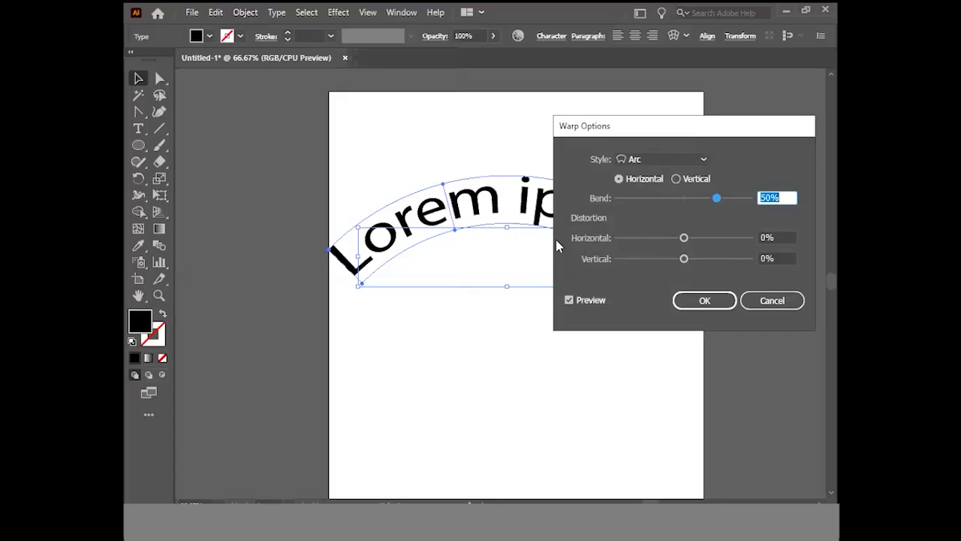
pyautogui.click(654, 160)
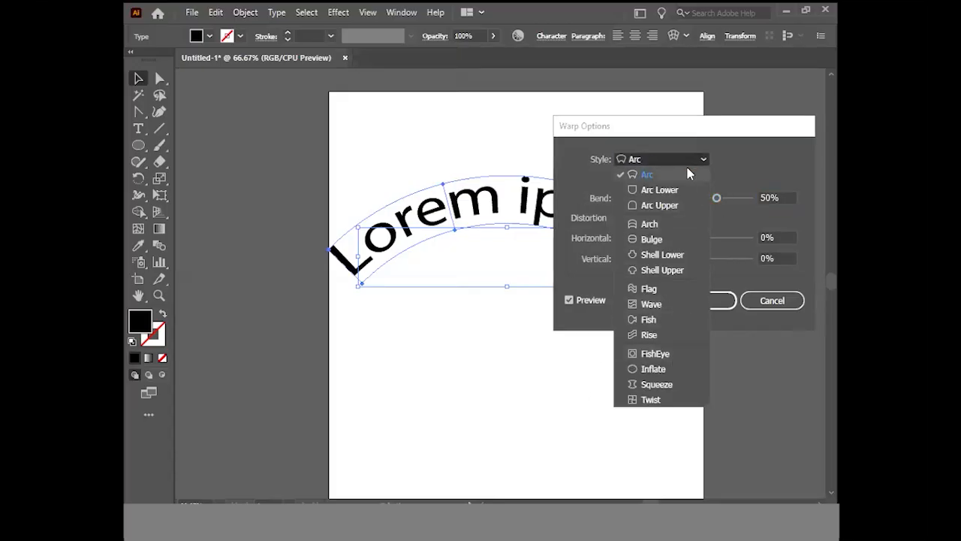
pyautogui.click(662, 322)
pyautogui.moveTo(716, 199)
pyautogui.mouseDown()
pyautogui.moveTo(746, 198)
pyautogui.moveTo(725, 198)
pyautogui.mouseUp()
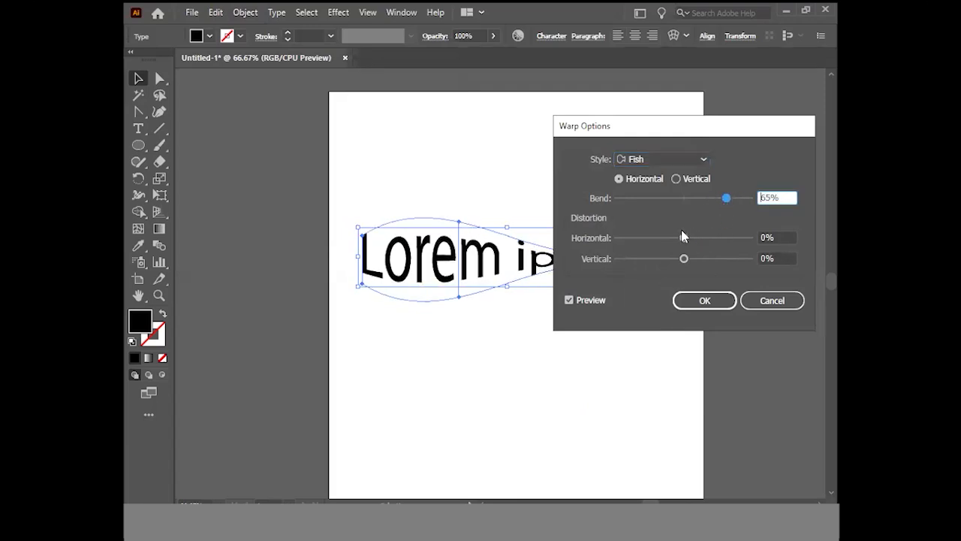
pyautogui.moveTo(684, 238); pyautogui.dragTo(692, 242)
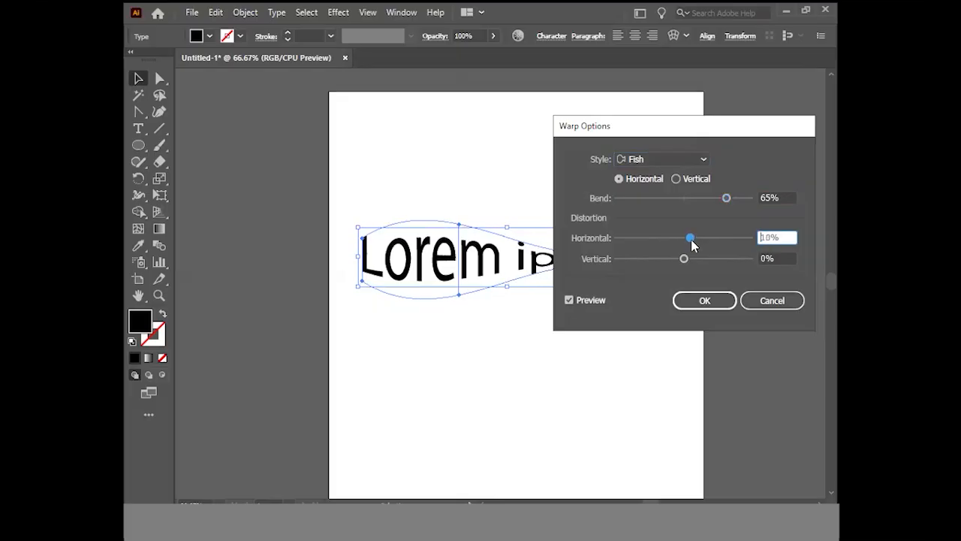
pyautogui.click(773, 302)
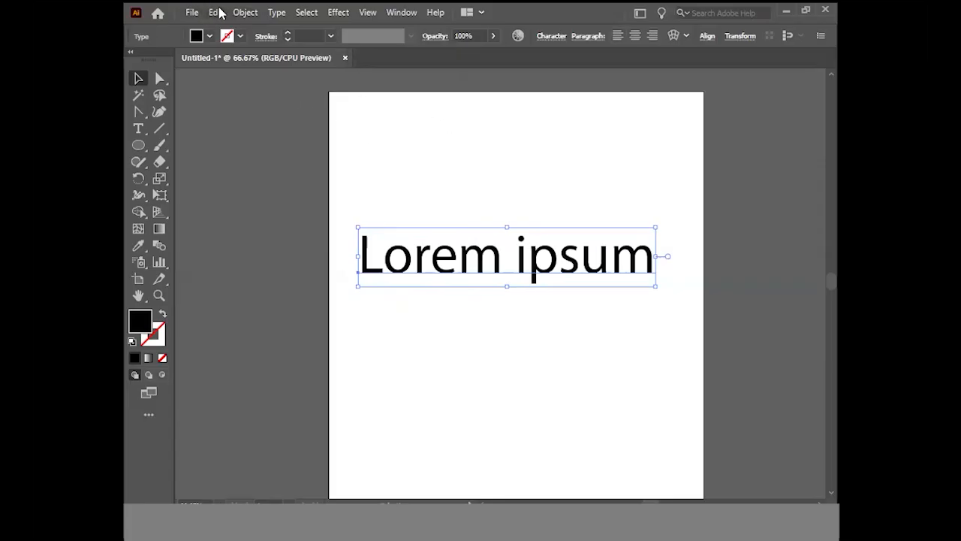
# Start an envelope mesh distortion on the "Lorem ipsum" text and preview its grid of 4 rows and 4 columns
pyautogui.click(242, 12)
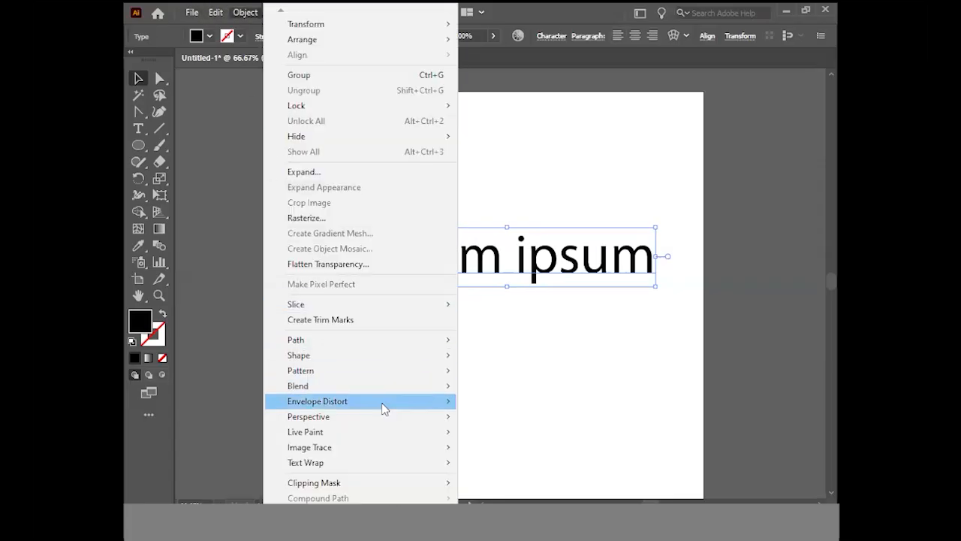
pyautogui.moveTo(410, 408)
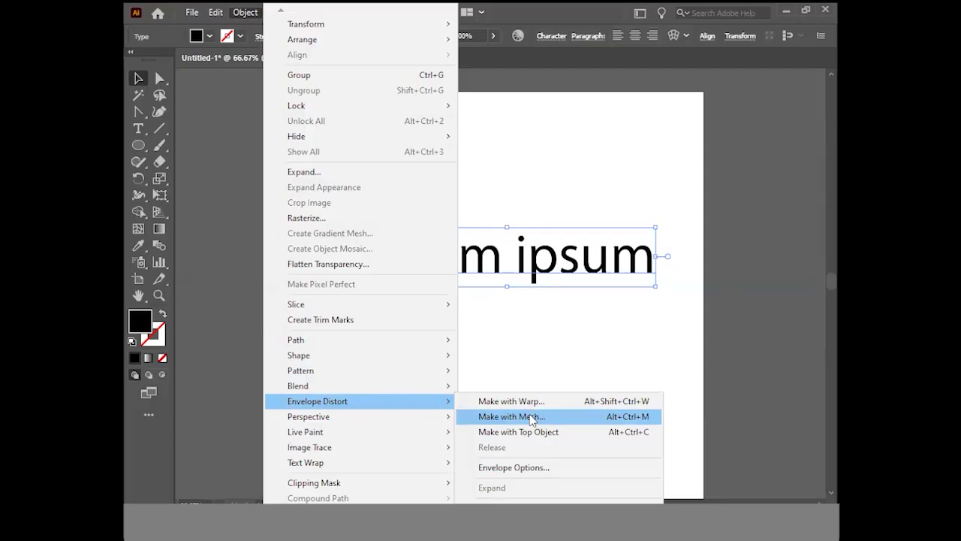
pyautogui.click(531, 417)
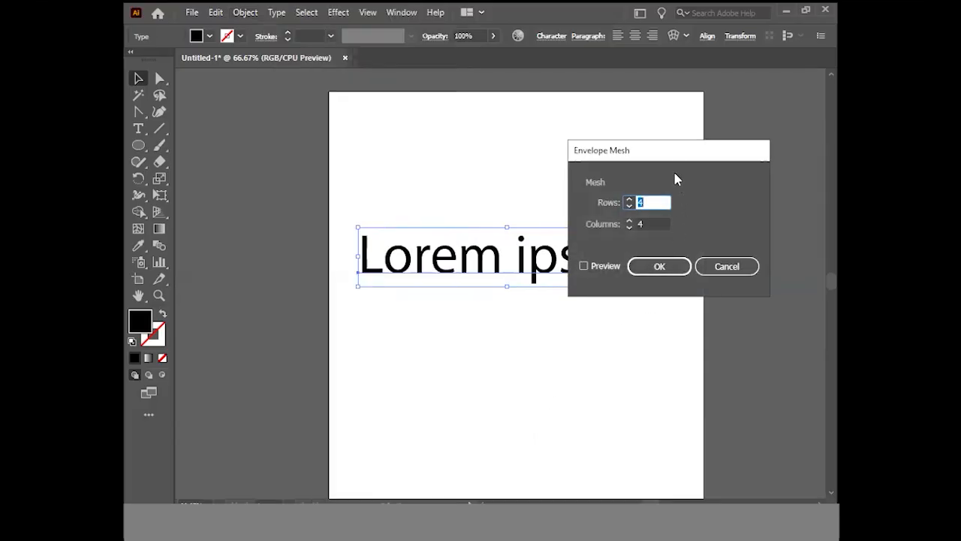
pyautogui.moveTo(672, 154); pyautogui.dragTo(682, 199)
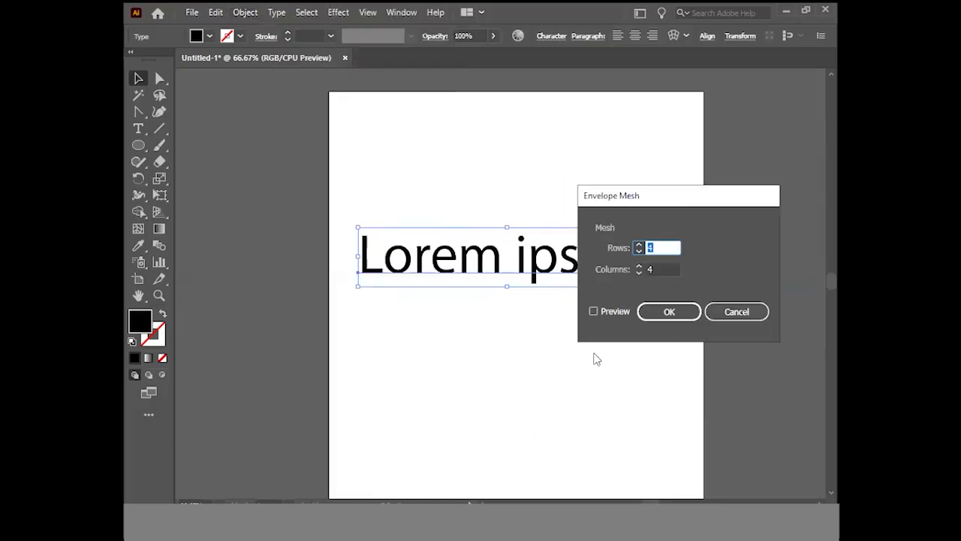
pyautogui.click(593, 311)
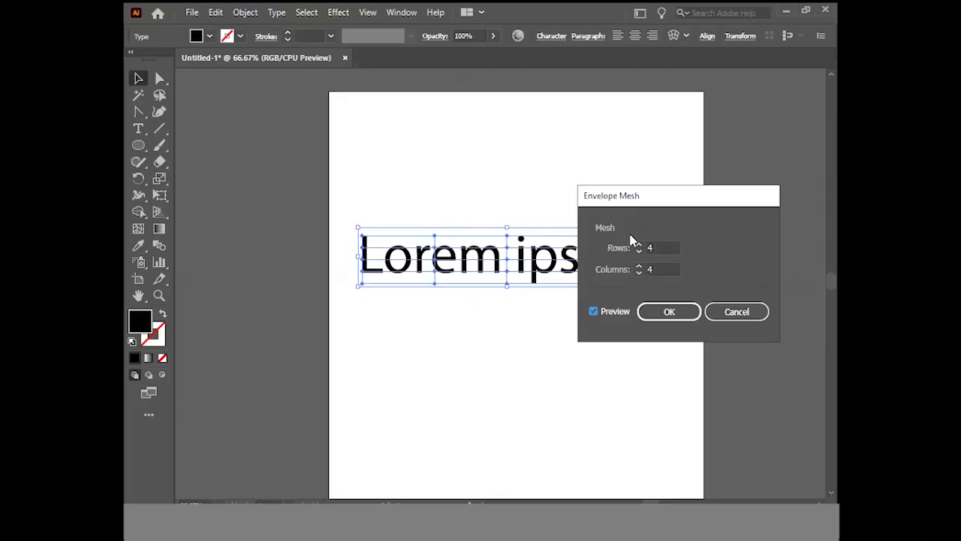
pyautogui.moveTo(651, 201); pyautogui.dragTo(695, 220)
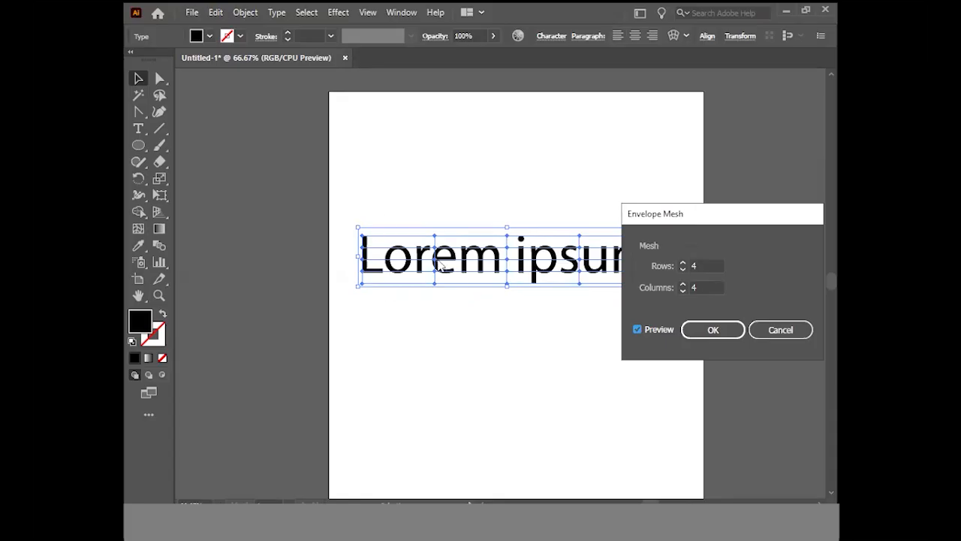
pyautogui.click(638, 330)
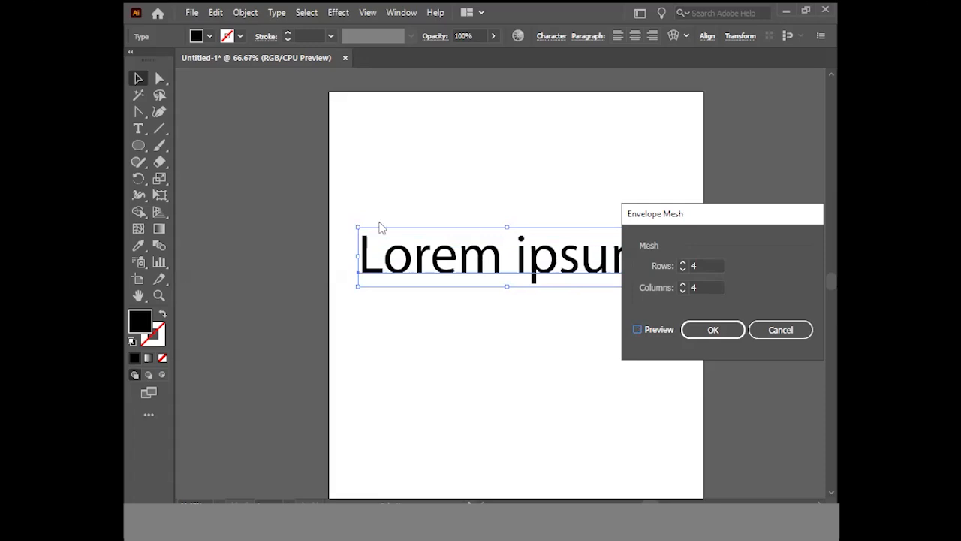
# Apply the envelope mesh to the text with 4 rows and 4 columns
pyautogui.moveTo(689, 217); pyautogui.dragTo(631, 193)
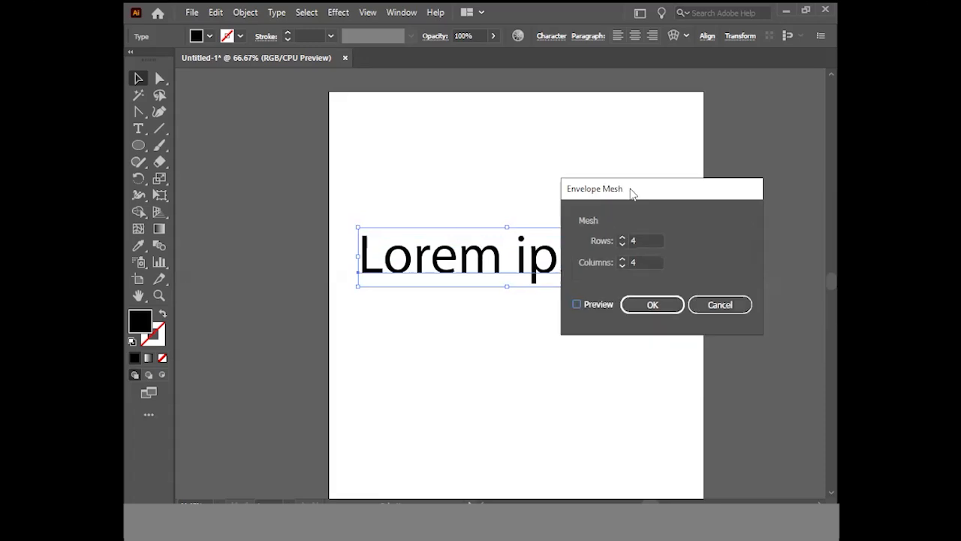
pyautogui.click(576, 304)
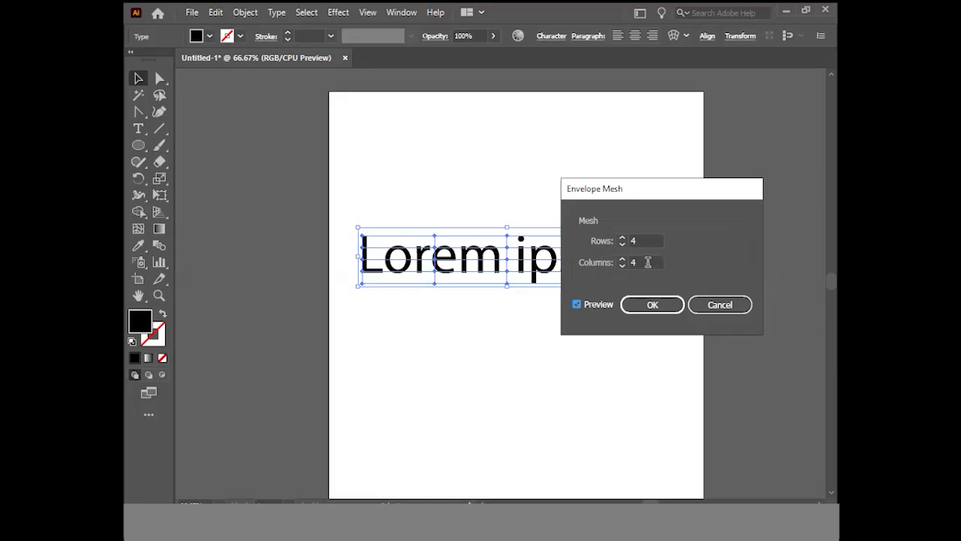
pyautogui.moveTo(672, 201); pyautogui.dragTo(564, 318)
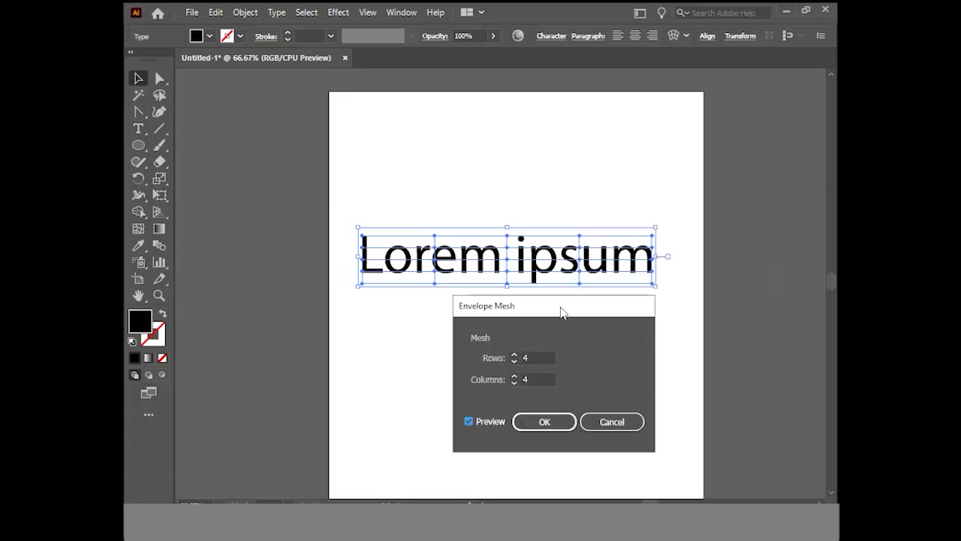
pyautogui.moveTo(569, 313); pyautogui.dragTo(724, 224)
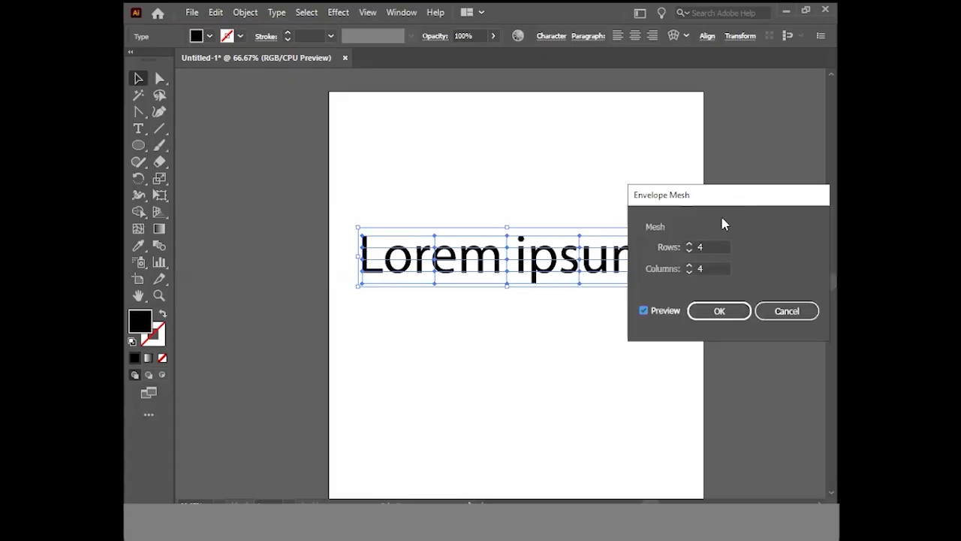
pyautogui.click(689, 252)
pyautogui.click(690, 250)
pyautogui.click(719, 311)
pyautogui.hotkey('ctrl', '1')
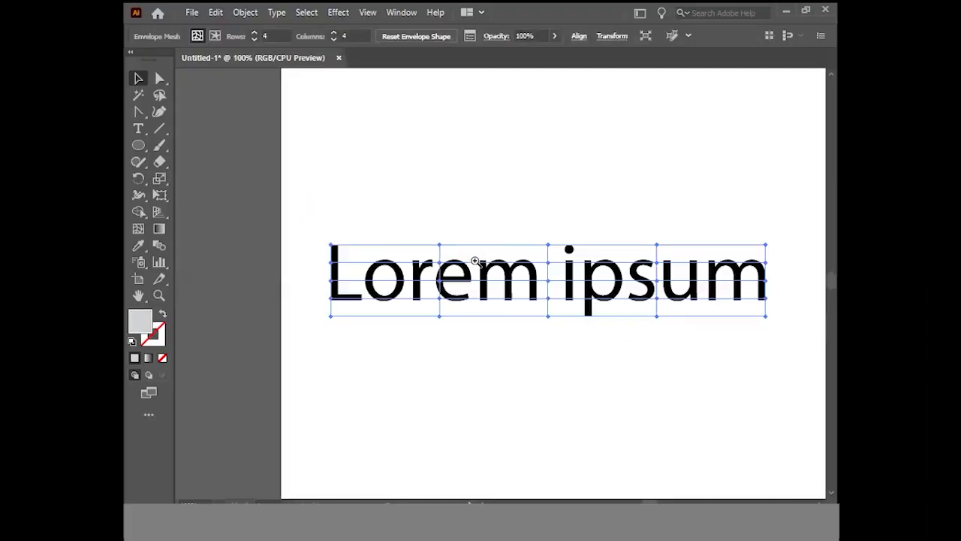
# Pull the first two top mesh points well above the text to stretch the L, and nudge the middle mesh point over the letter e
pyautogui.click(160, 78)
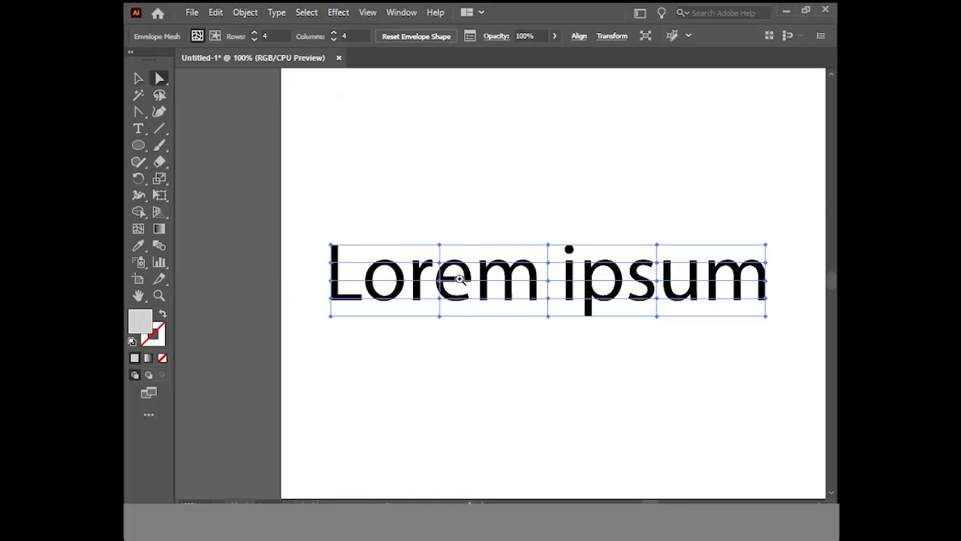
pyautogui.click(382, 268)
pyautogui.moveTo(307, 233); pyautogui.dragTo(299, 131)
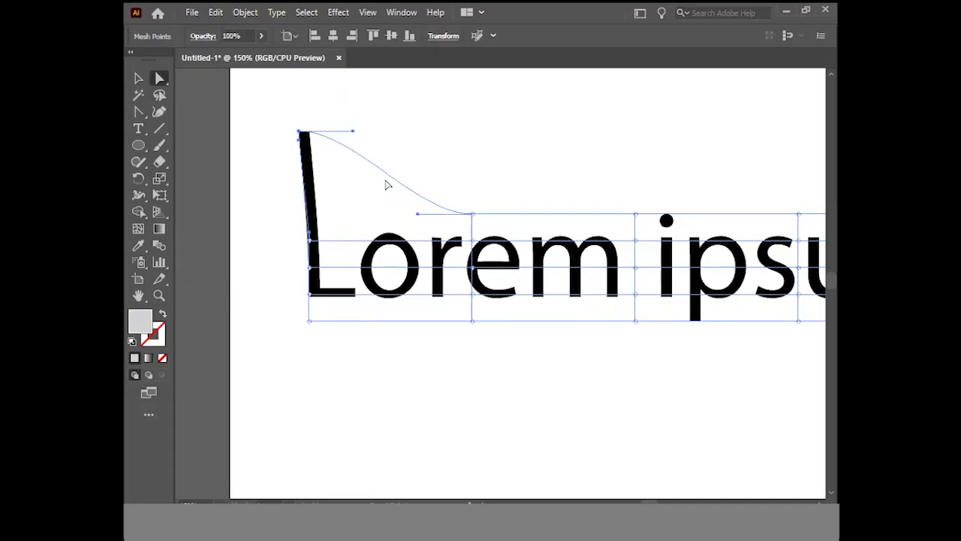
pyautogui.moveTo(472, 214); pyautogui.dragTo(474, 132)
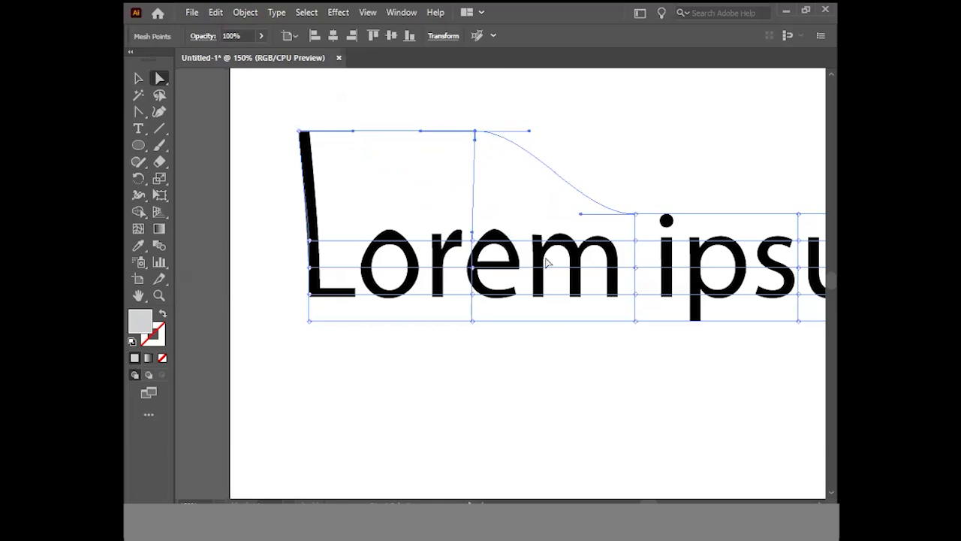
pyautogui.moveTo(473, 267)
pyautogui.mouseDown()
pyautogui.moveTo(481, 272)
pyautogui.moveTo(485, 255)
pyautogui.moveTo(474, 263)
pyautogui.mouseUp()
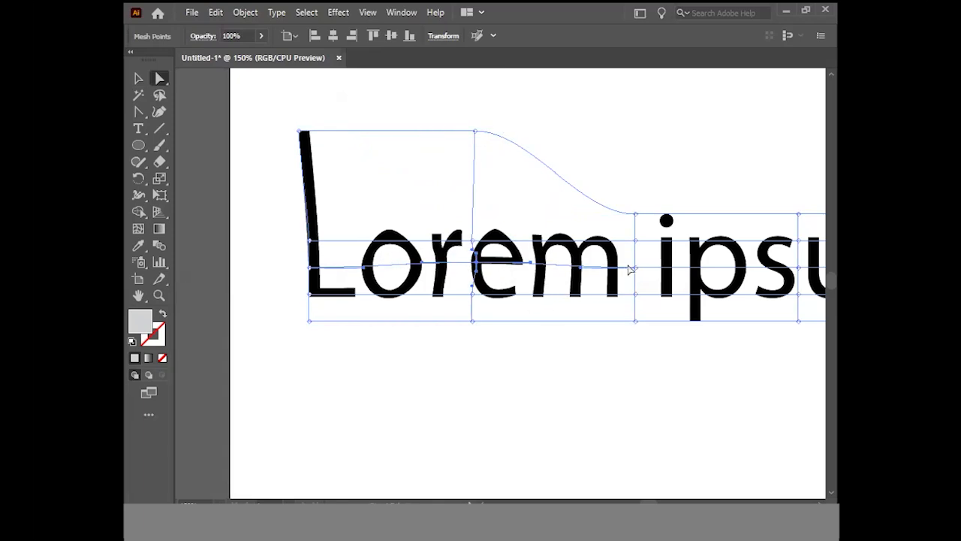
# Lower the mesh's middle column, raise the fourth column and lower the last column to bend the text into a wave
pyautogui.moveTo(631, 194); pyautogui.dragTo(640, 335)
pyautogui.moveTo(637, 276); pyautogui.dragTo(631, 340)
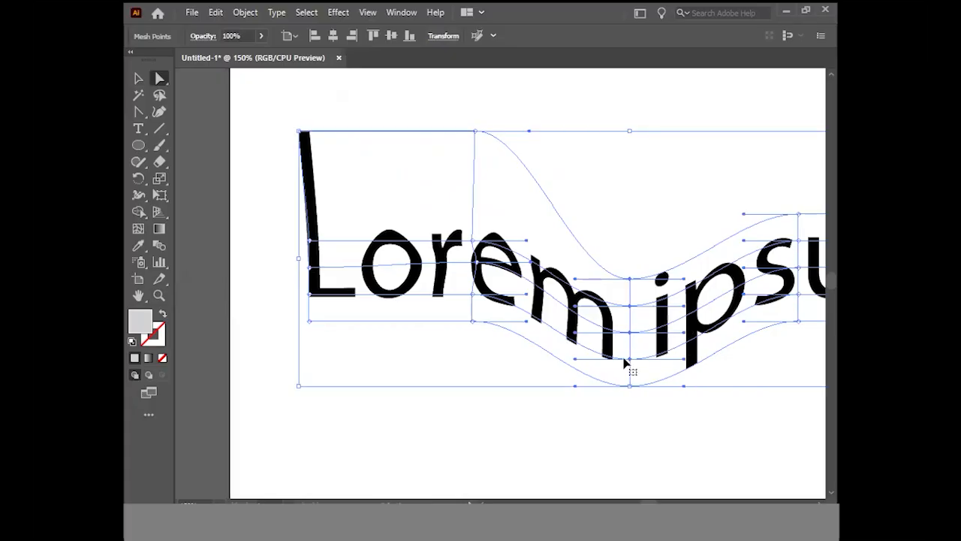
pyautogui.hscroll(8, 624, 363)
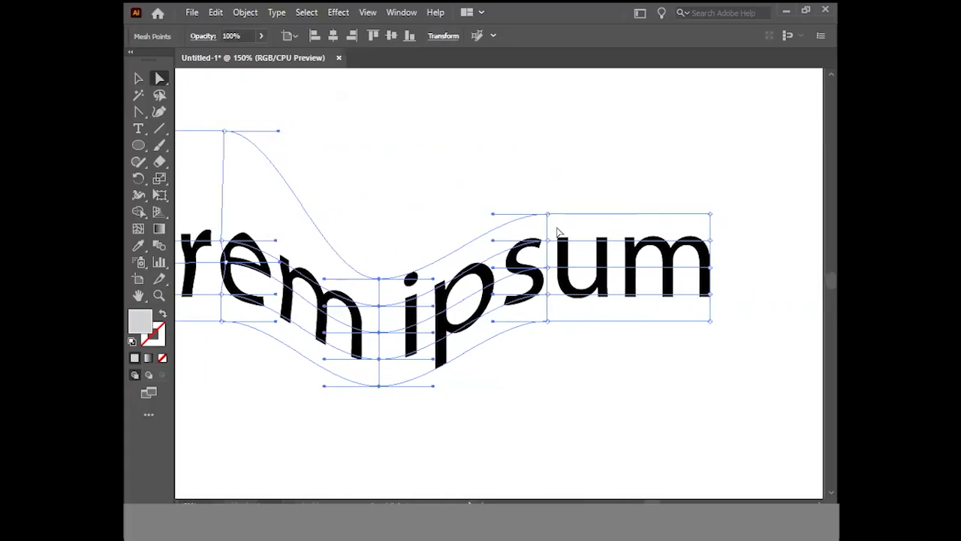
pyautogui.moveTo(539, 193); pyautogui.dragTo(565, 324)
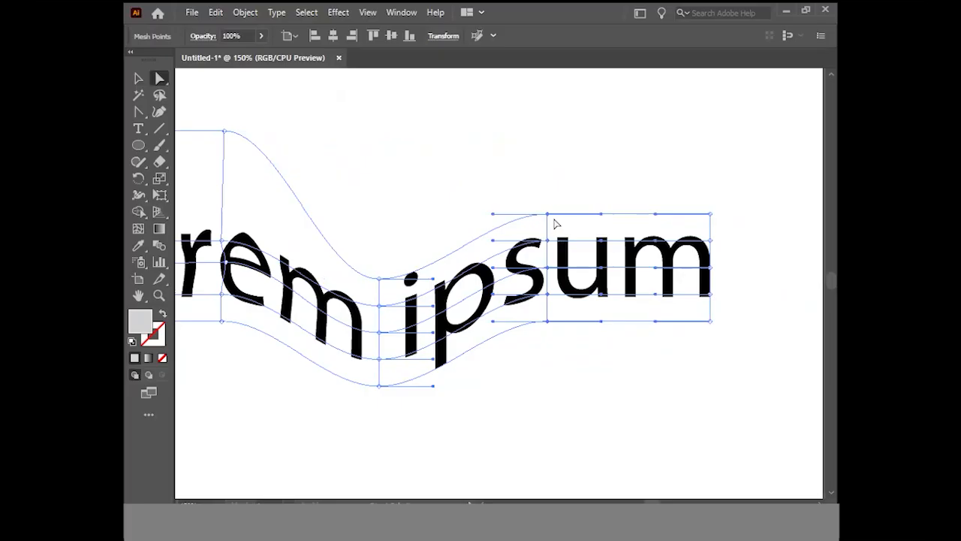
pyautogui.moveTo(550, 216); pyautogui.dragTo(550, 172)
pyautogui.moveTo(698, 196); pyautogui.dragTo(741, 340)
pyautogui.moveTo(710, 267); pyautogui.dragTo(708, 324)
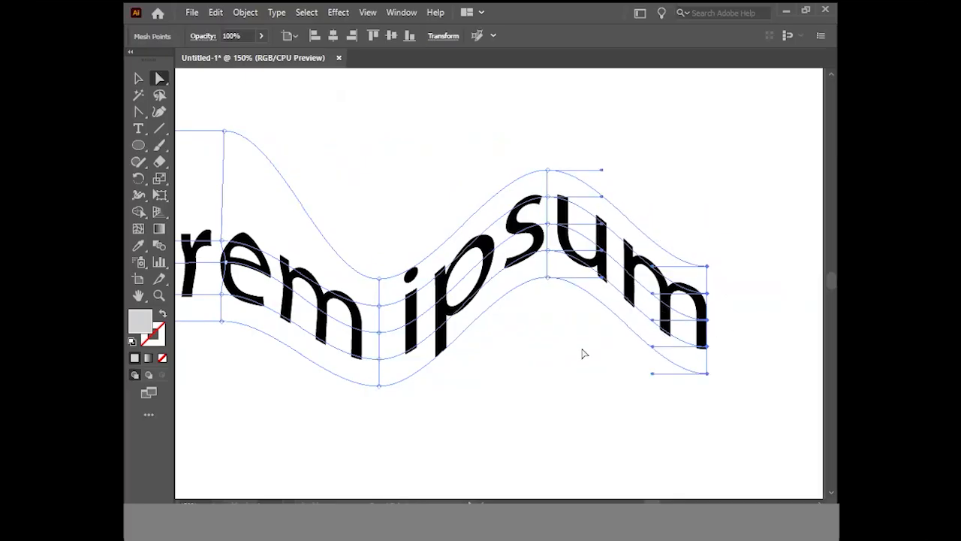
# Select the whole mesh-distorted text and delete it
pyautogui.keyDown('ctrl'); pyautogui.keyDown('alt'); pyautogui.click(536, 345); pyautogui.keyUp('alt'); pyautogui.keyUp('ctrl')
pyautogui.keyDown('ctrl'); pyautogui.keyDown('alt'); pyautogui.click(501, 355); pyautogui.keyUp('alt'); pyautogui.keyUp('ctrl')
pyautogui.hscroll(-7, 501, 358)
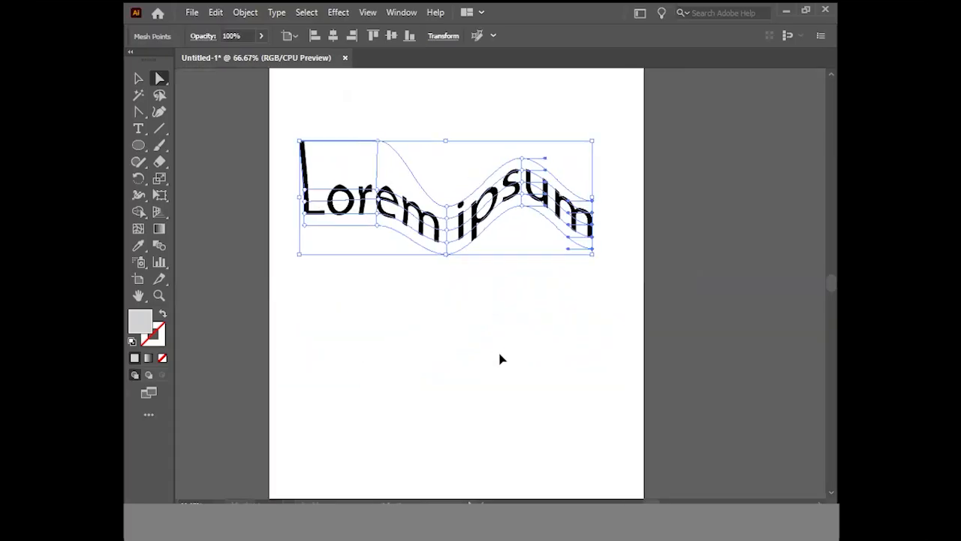
pyautogui.keyDown('ctrl'); pyautogui.click(592, 315); pyautogui.keyUp('ctrl')
pyautogui.scroll(4, 491, 314)
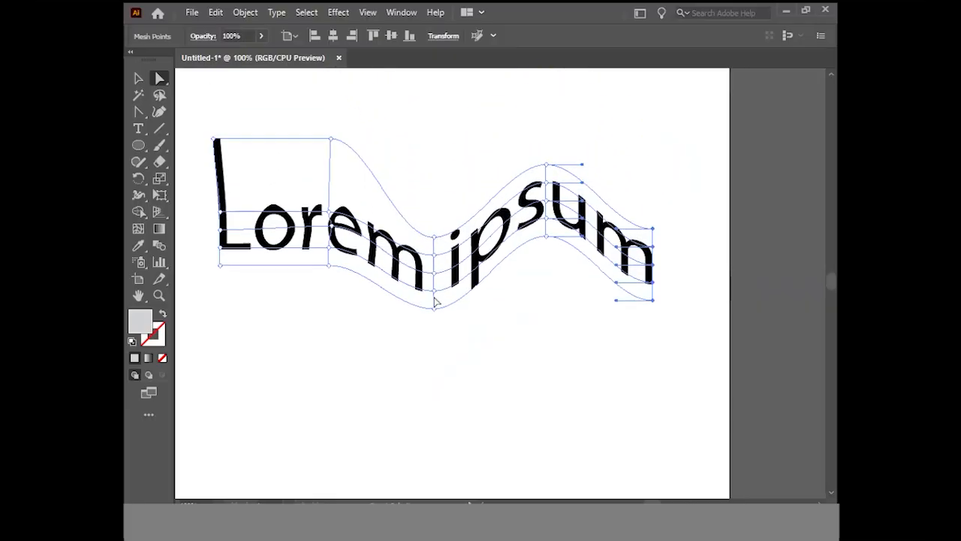
pyautogui.click(138, 78)
pyautogui.click(437, 347)
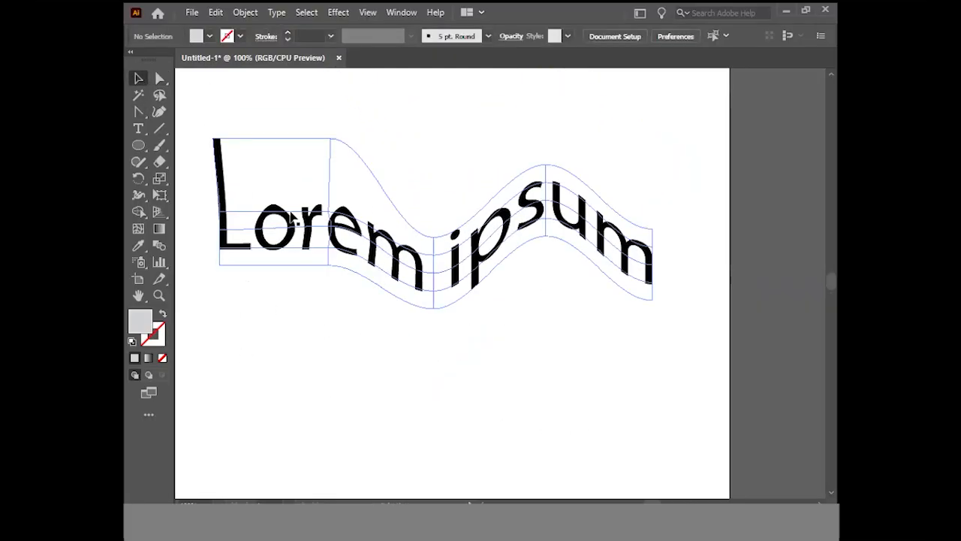
pyautogui.click(506, 225)
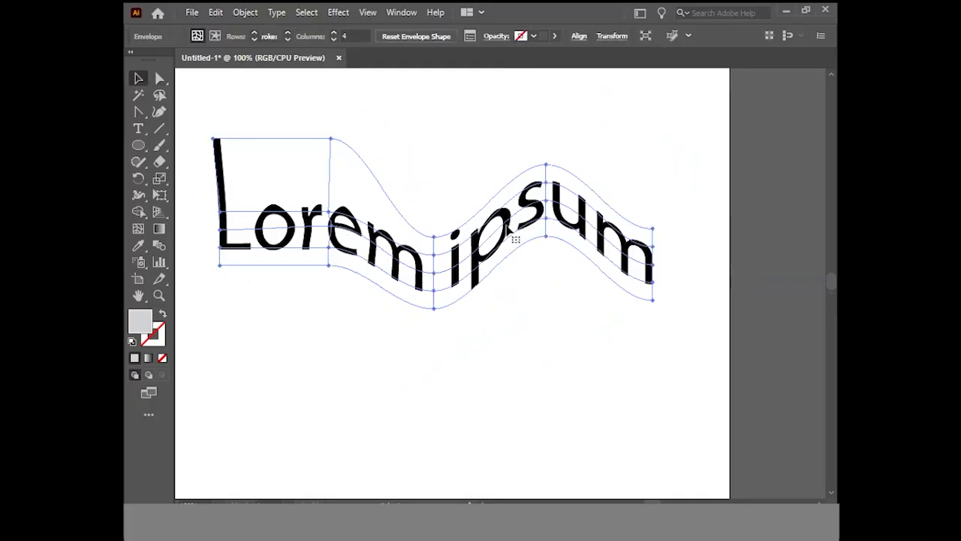
pyautogui.press('Delete')
# Create a new "Lorem ipsum" placeholder text and scale it up to span most of the artboard's width
pyautogui.click(138, 129)
pyautogui.click(335, 237)
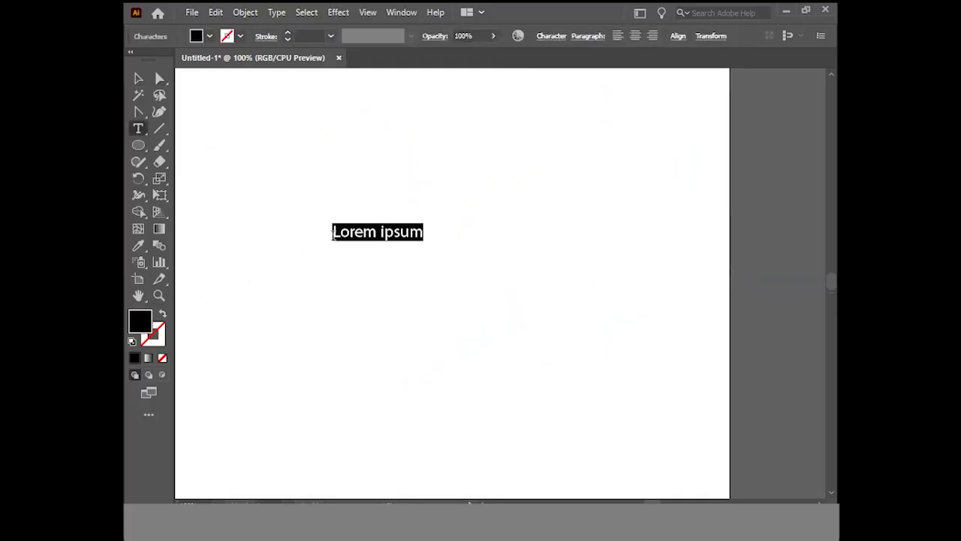
pyautogui.click(135, 81)
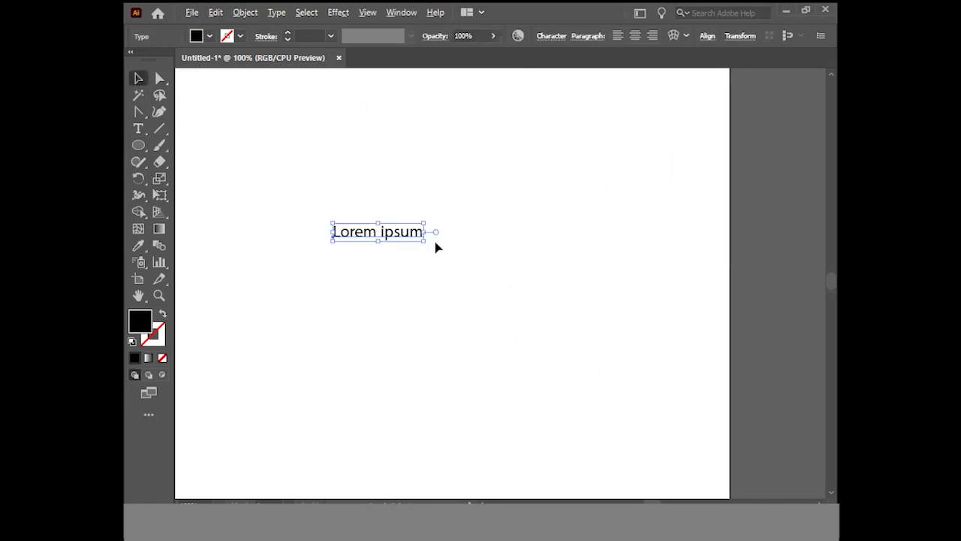
pyautogui.moveTo(428, 242); pyautogui.dragTo(579, 360)
pyautogui.moveTo(501, 242); pyautogui.dragTo(554, 242)
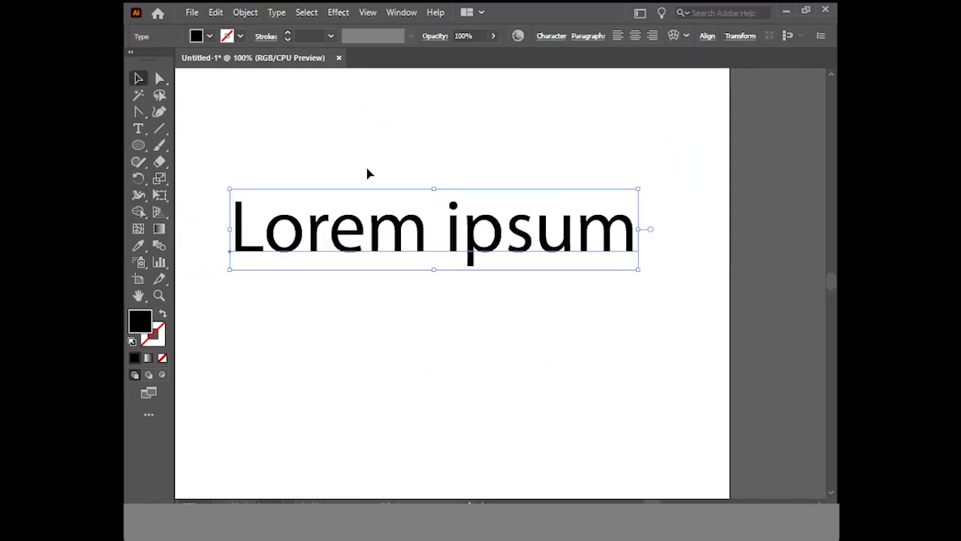
# Apply an envelope mesh with 3 rows and 3 columns to the new text
pyautogui.click(248, 12)
pyautogui.moveTo(338, 407)
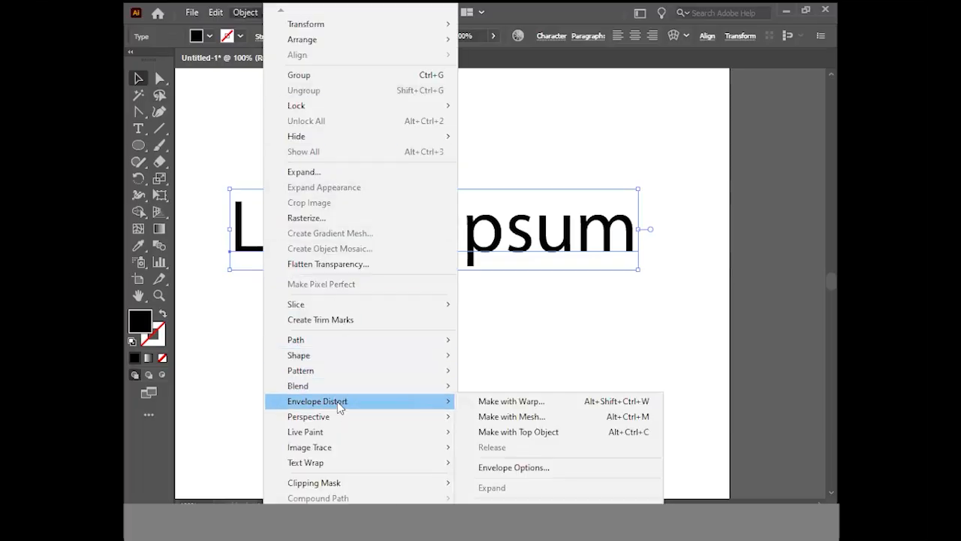
pyautogui.click(515, 416)
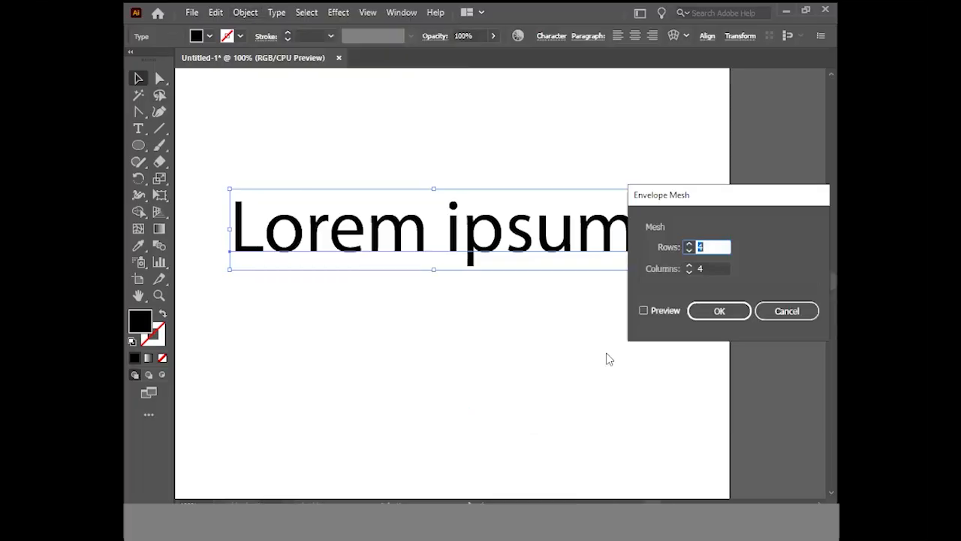
pyautogui.moveTo(732, 195); pyautogui.dragTo(671, 152)
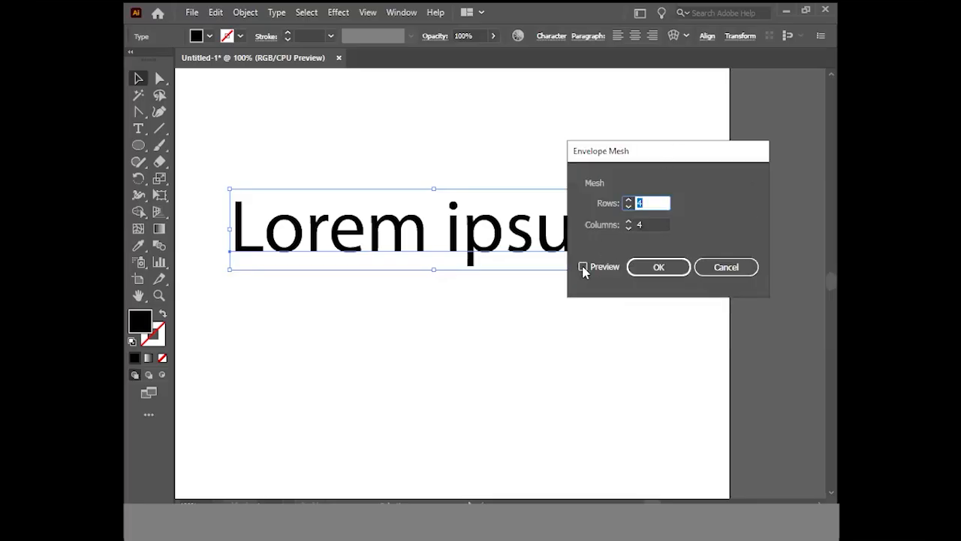
pyautogui.click(582, 267)
pyautogui.click(628, 206)
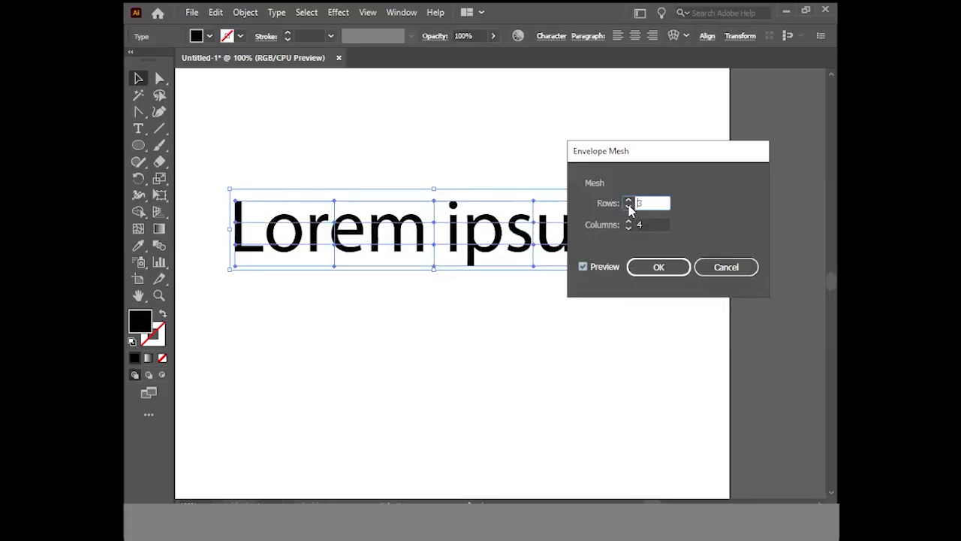
pyautogui.click(628, 229)
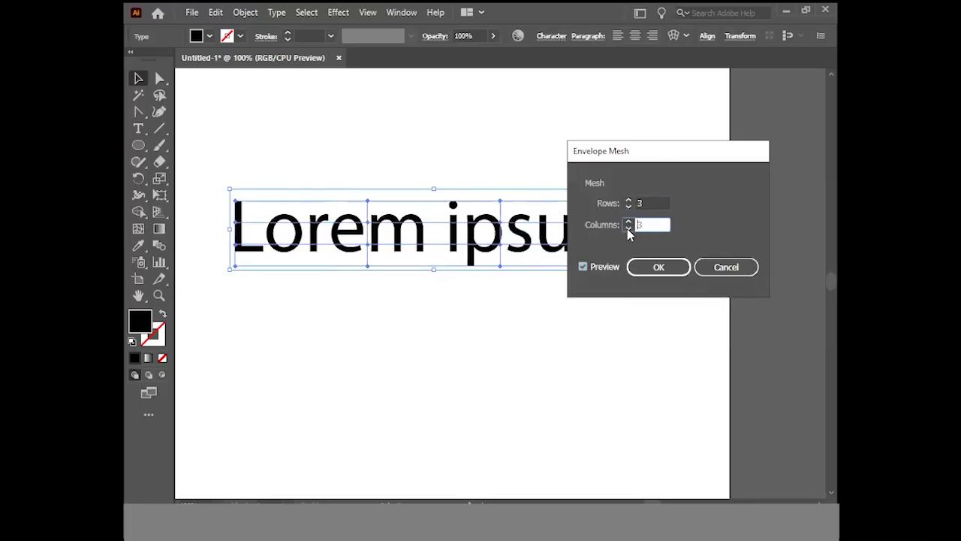
pyautogui.click(658, 267)
# Raise the mesh's first column, lower the third column and raise the last column to bend the "Lorem ipsum" text
pyautogui.click(159, 78)
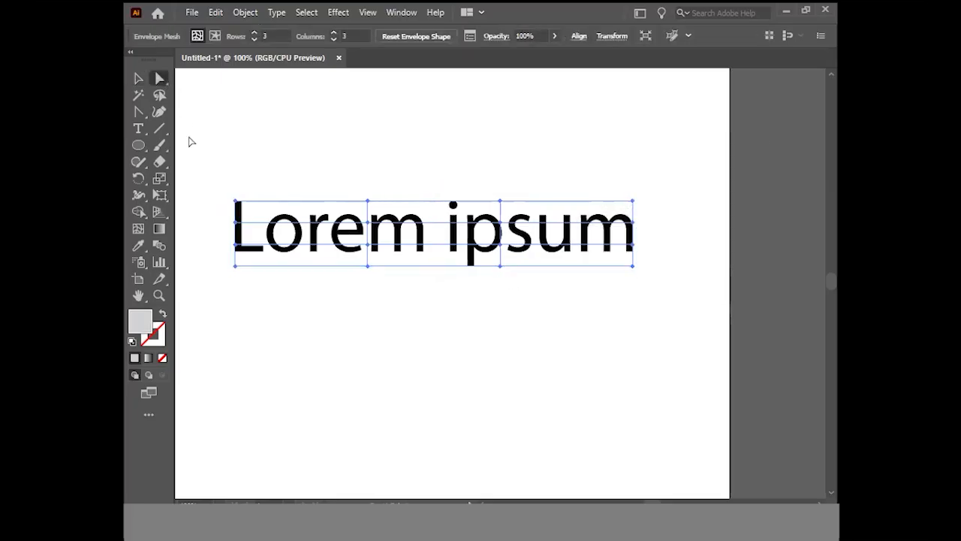
pyautogui.moveTo(222, 175); pyautogui.dragTo(248, 303)
pyautogui.moveTo(235, 201); pyautogui.dragTo(241, 151)
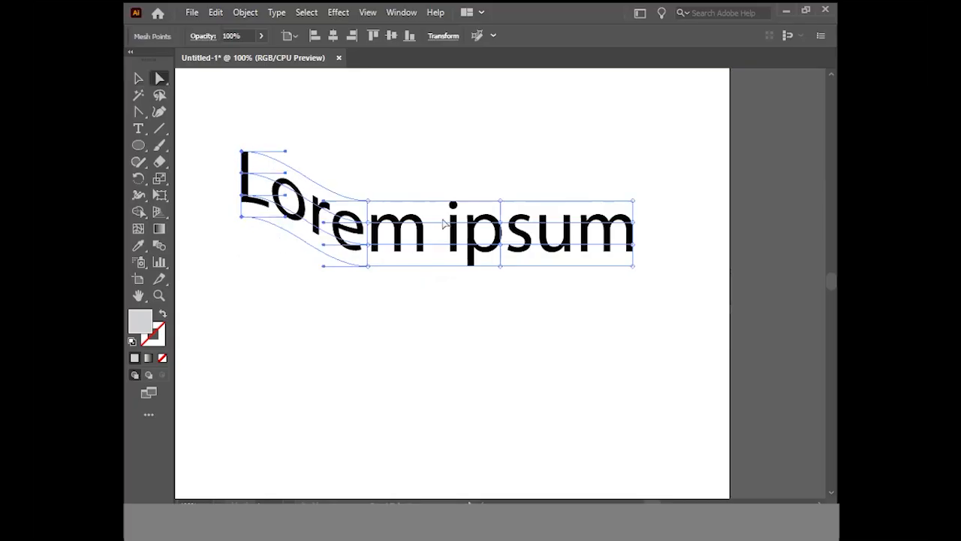
pyautogui.moveTo(489, 178); pyautogui.dragTo(498, 326)
pyautogui.moveTo(617, 173); pyautogui.dragTo(662, 312)
pyautogui.moveTo(633, 201); pyautogui.dragTo(633, 141)
# Pull the direction handle of the second column's top mesh point steeply upward to bulge the text there, and deselect it
pyautogui.moveTo(366, 183); pyautogui.dragTo(387, 278)
pyautogui.click(368, 265)
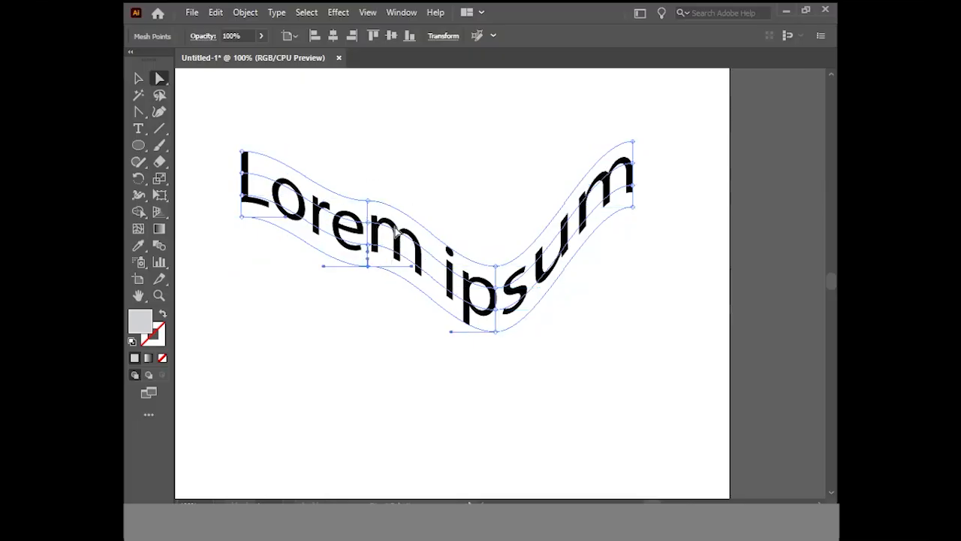
pyautogui.moveTo(412, 205); pyautogui.dragTo(388, 133)
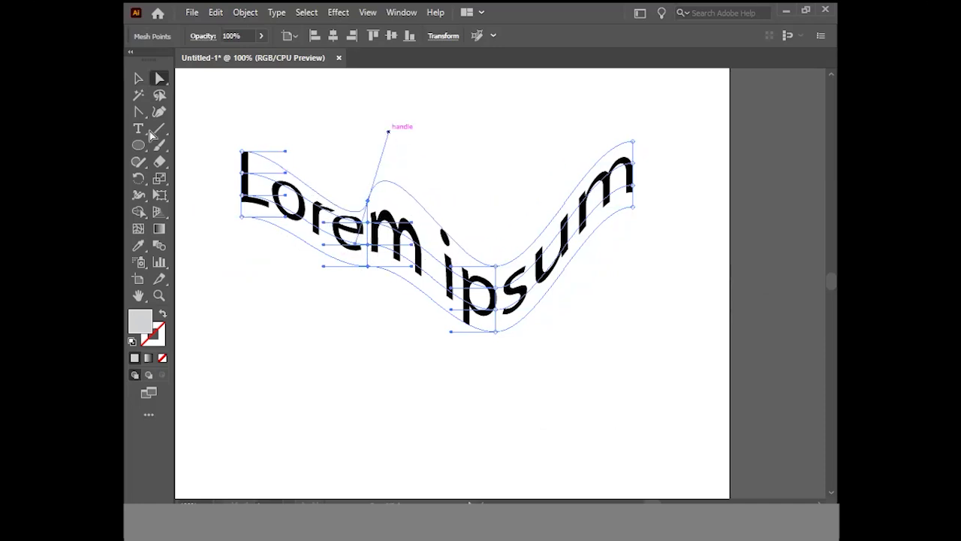
pyautogui.click(136, 78)
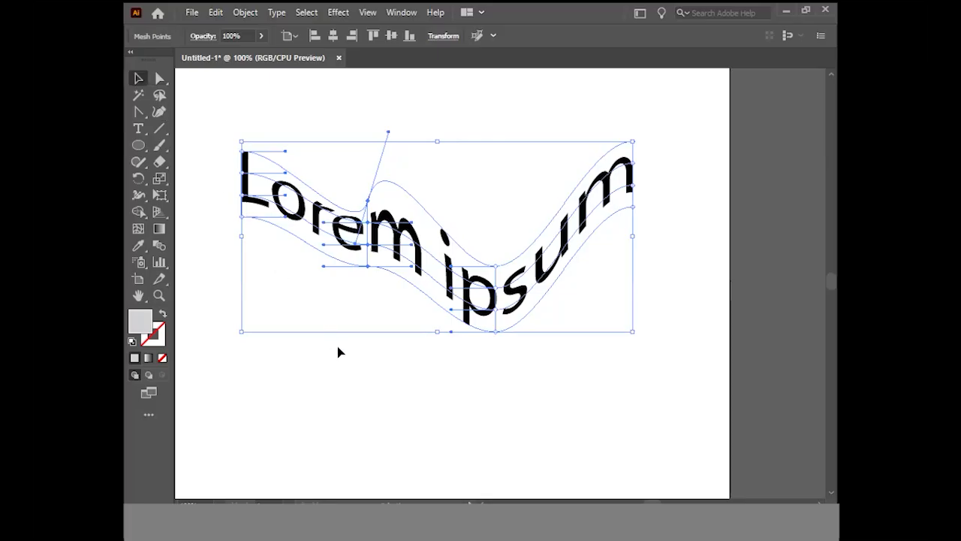
pyautogui.click(430, 381)
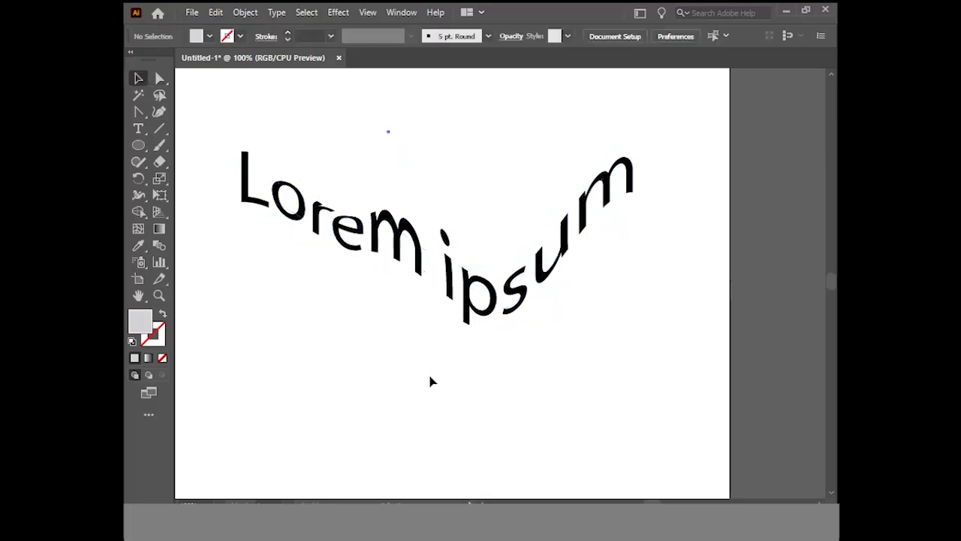
pyautogui.keyDown('ctrl'); pyautogui.keyDown('alt'); pyautogui.click(492, 360); pyautogui.keyUp('alt'); pyautogui.keyUp('ctrl')
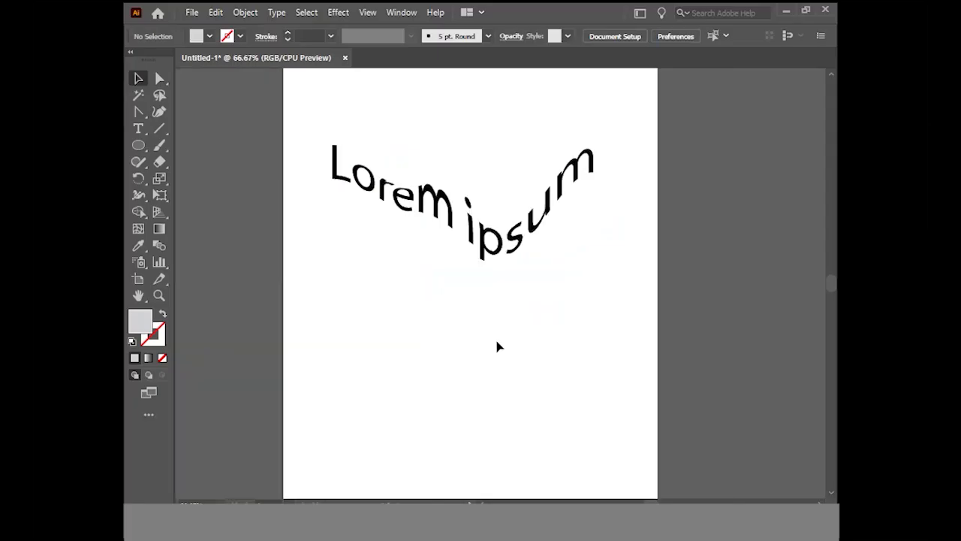
# Delete the mesh-distorted text from the artboard
pyautogui.click(526, 244)
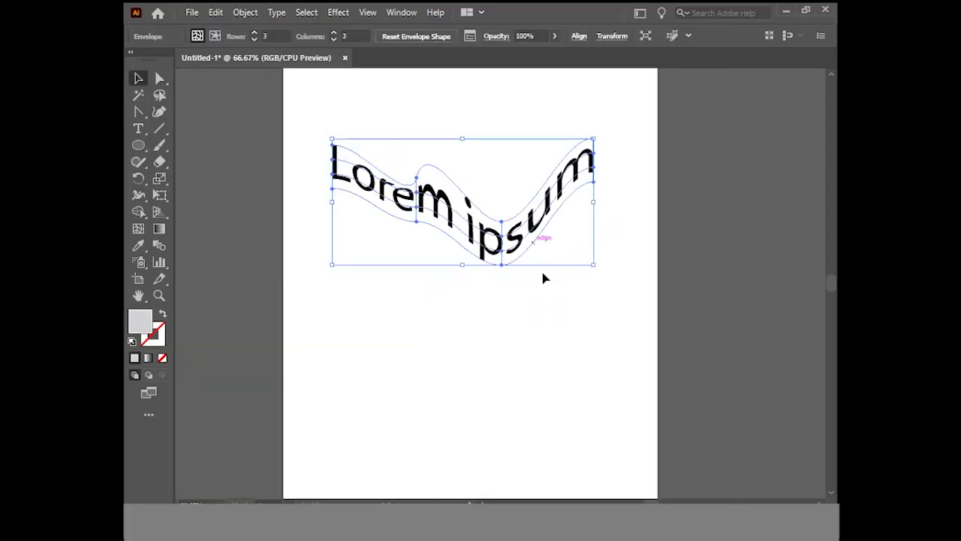
pyautogui.press('Delete')
pyautogui.click(247, 11)
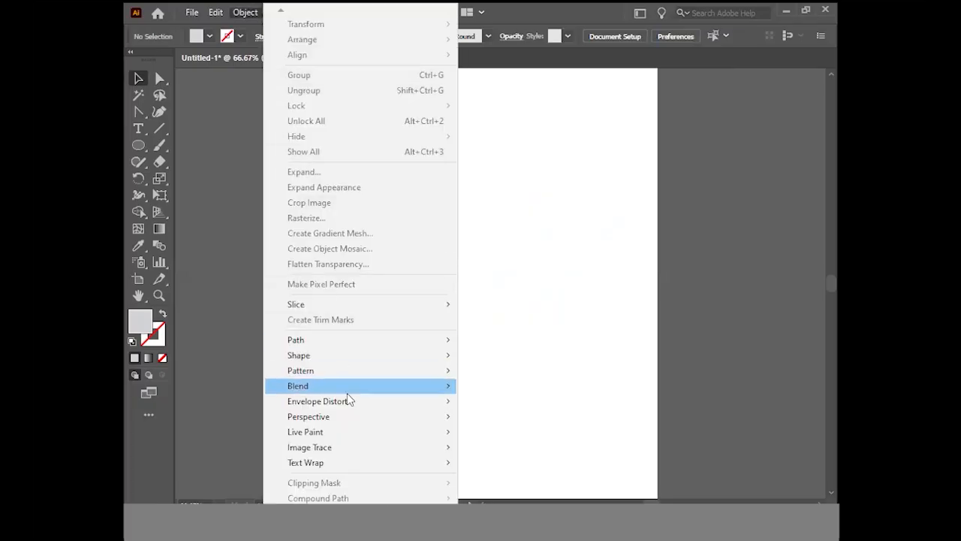
pyautogui.moveTo(347, 401)
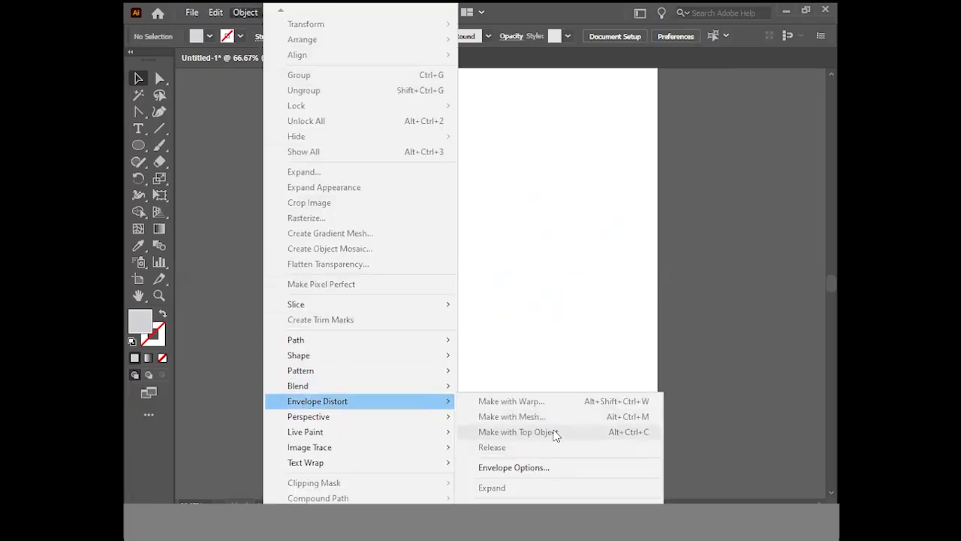
pyautogui.click(541, 329)
pyautogui.click(138, 145)
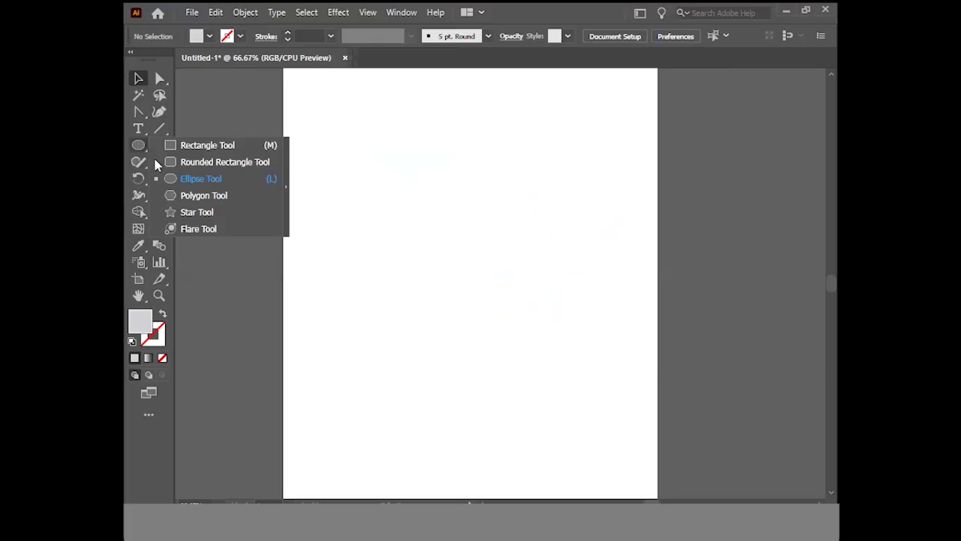
# Add a new "Lorem ipsum" placeholder text, scale it up to most of the artboard's width and move it around mid-height
pyautogui.click(141, 129)
pyautogui.moveTo(145, 130); pyautogui.dragTo(170, 127)
pyautogui.click(390, 267)
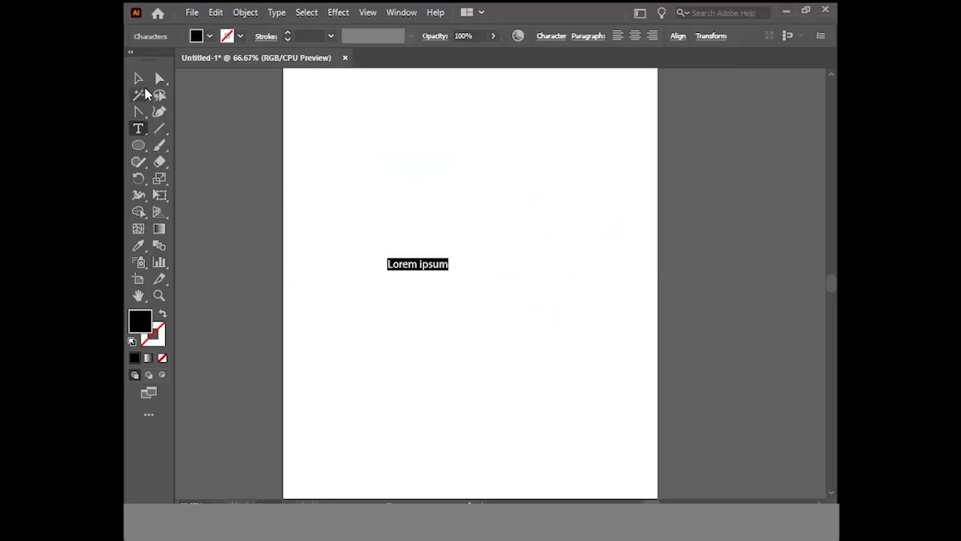
pyautogui.click(142, 79)
pyautogui.moveTo(451, 274); pyautogui.dragTo(542, 351)
pyautogui.moveTo(506, 278); pyautogui.dragTo(538, 271)
pyautogui.click(551, 310)
# Draw a black upright ellipse just above the "Lorem ipsum" text
pyautogui.click(127, 144)
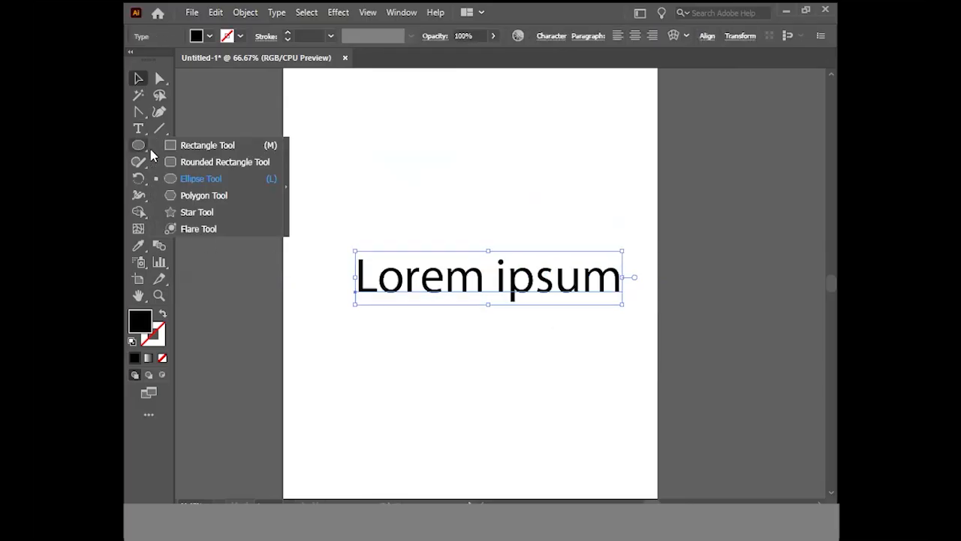
pyautogui.click(216, 180)
pyautogui.moveTo(438, 108); pyautogui.dragTo(561, 253)
pyautogui.click(138, 76)
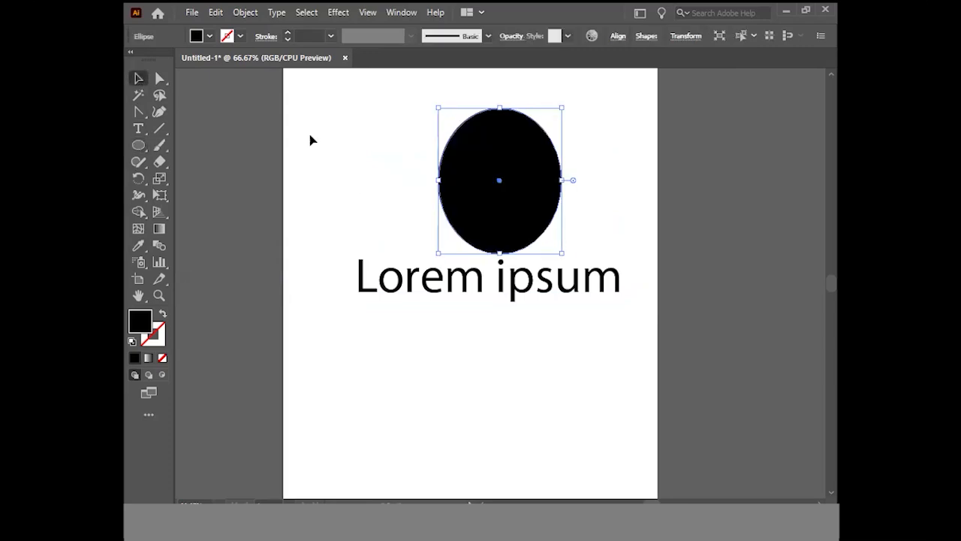
# Select the ellipse together with the text, distort the text with an envelope made from the top object, and deselect it
pyautogui.click(416, 225)
pyautogui.moveTo(360, 143); pyautogui.dragTo(586, 362)
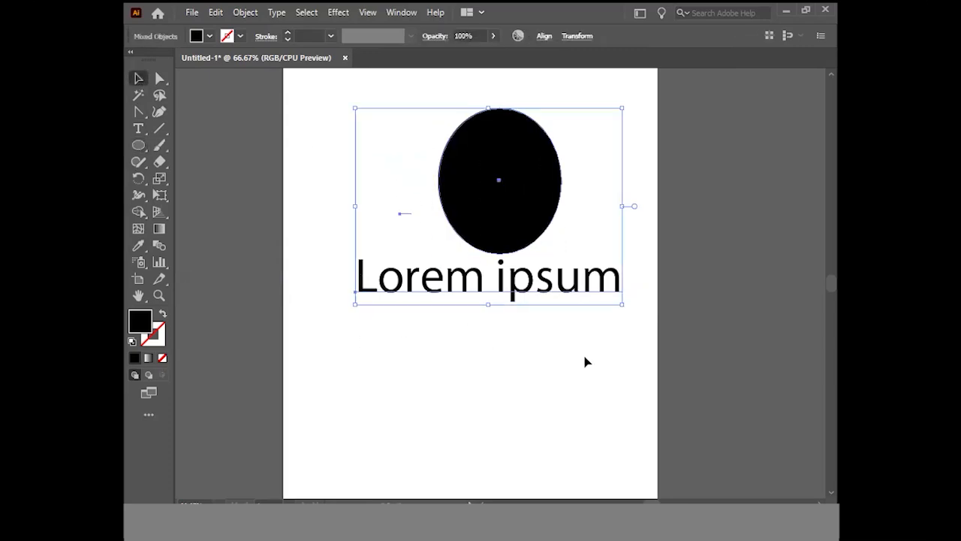
pyautogui.click(580, 360)
pyautogui.moveTo(361, 154); pyautogui.dragTo(553, 358)
pyautogui.click(245, 12)
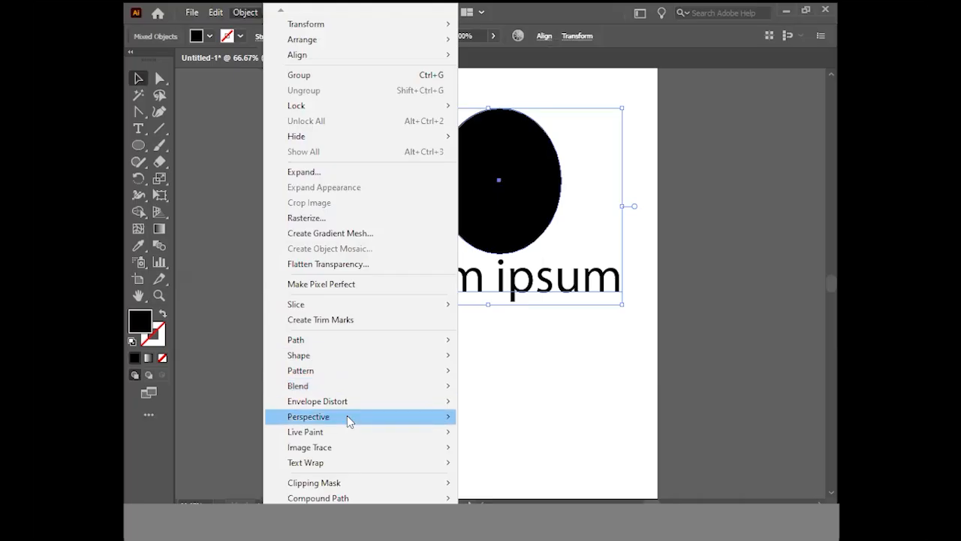
pyautogui.moveTo(352, 399)
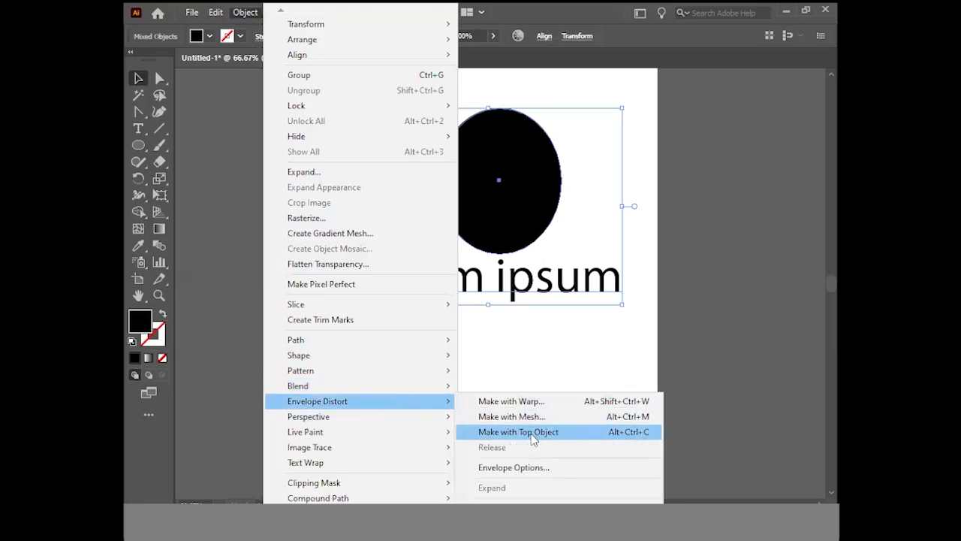
pyautogui.click(532, 434)
pyautogui.click(589, 399)
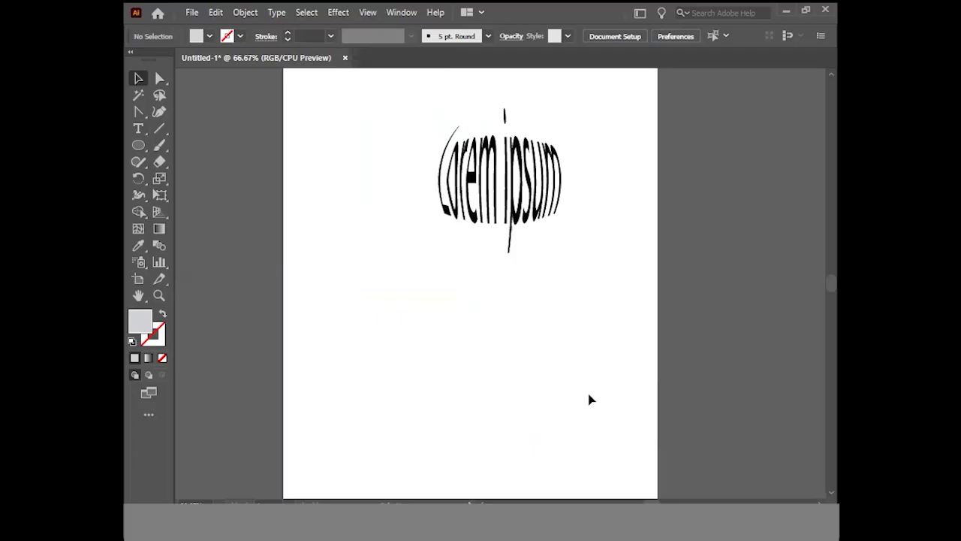
# Replace the ellipse-shaped text with a new "Lorem ipsum" placeholder text, scaled up and placed in the upper part of the artboard
pyautogui.click(500, 251)
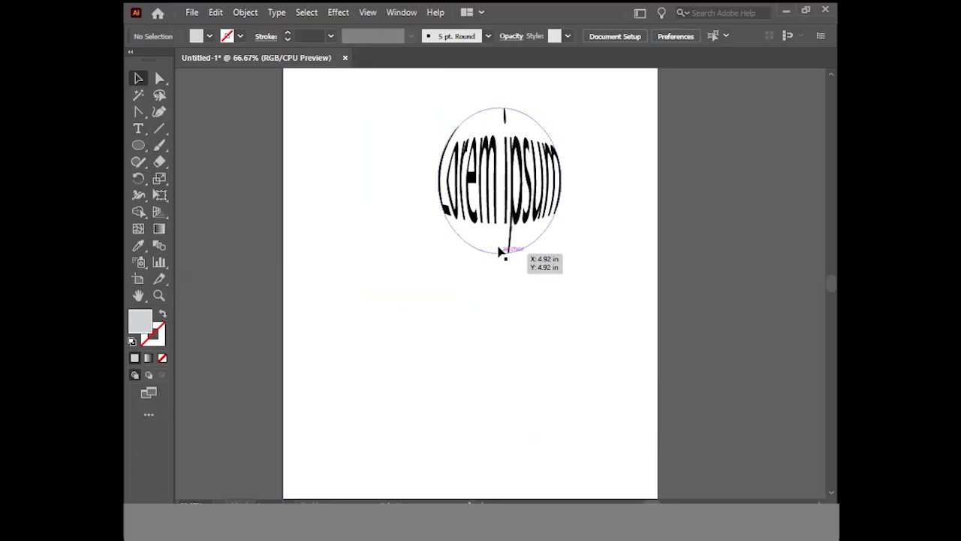
pyautogui.press('Delete')
pyautogui.click(137, 132)
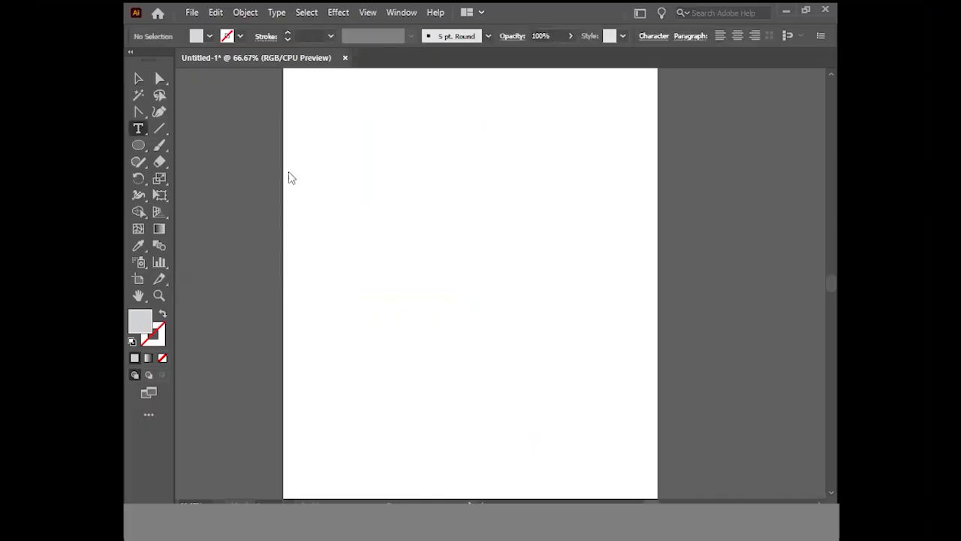
pyautogui.click(358, 161)
pyautogui.click(138, 78)
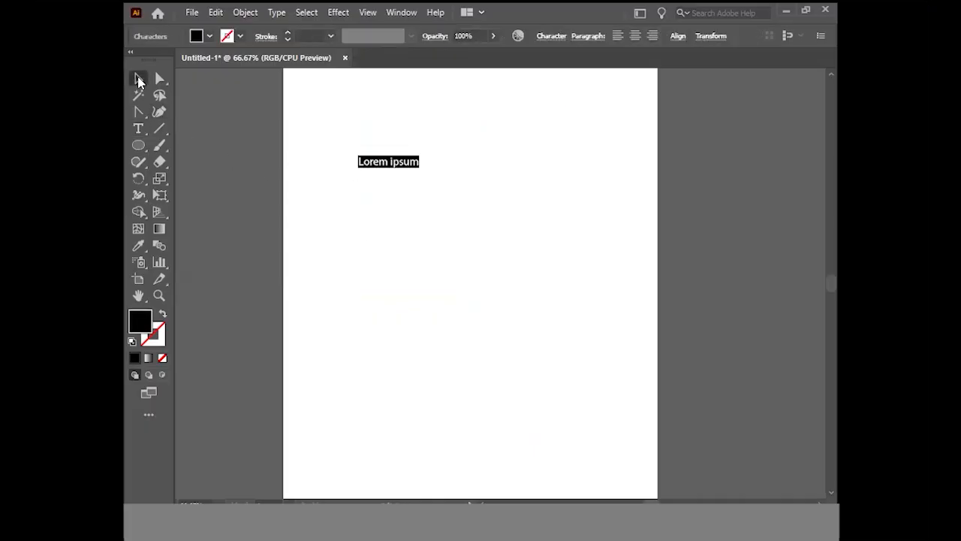
pyautogui.moveTo(424, 166); pyautogui.dragTo(512, 225)
pyautogui.moveTo(445, 186); pyautogui.dragTo(550, 176)
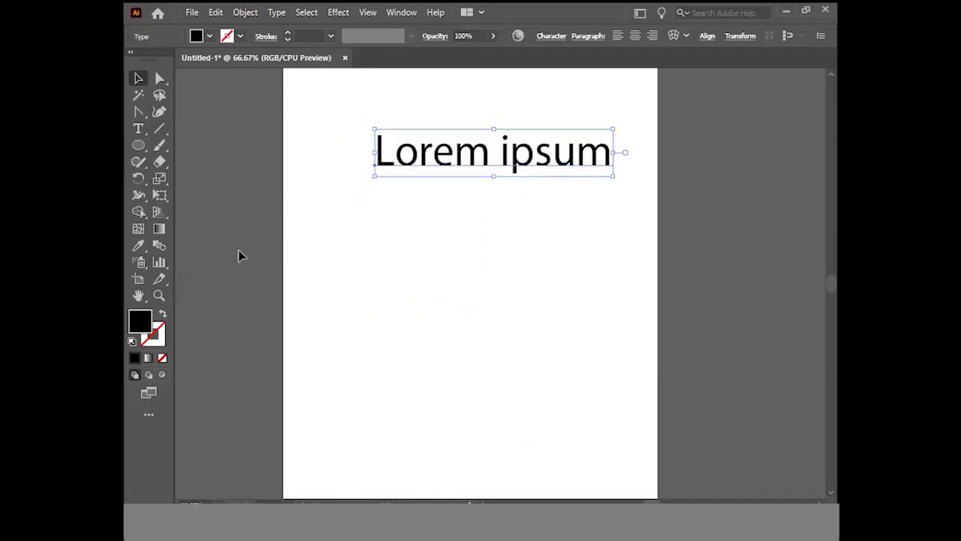
# Draw a black eight-pointed star below the "Lorem ipsum" text
pyautogui.click(139, 145)
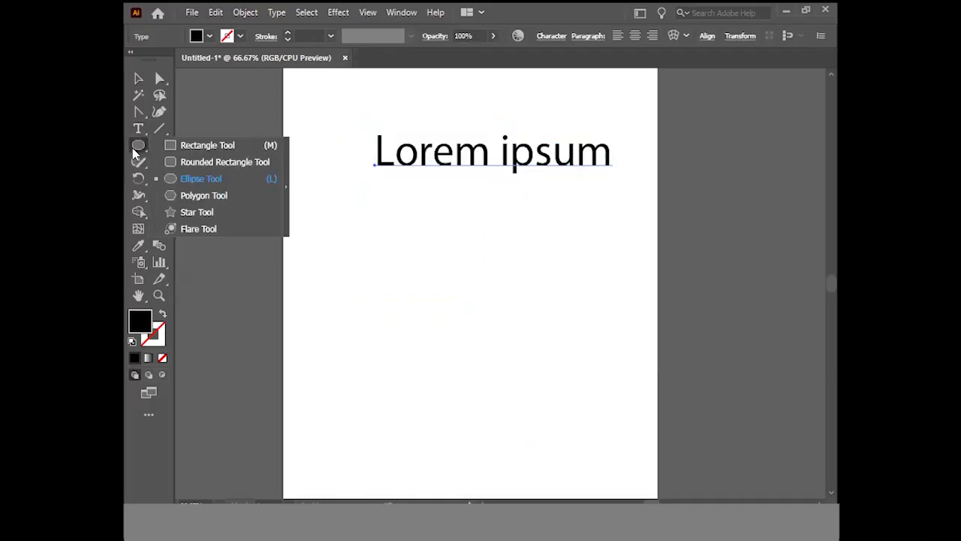
pyautogui.click(200, 212)
pyautogui.moveTo(480, 269); pyautogui.dragTo(524, 318)
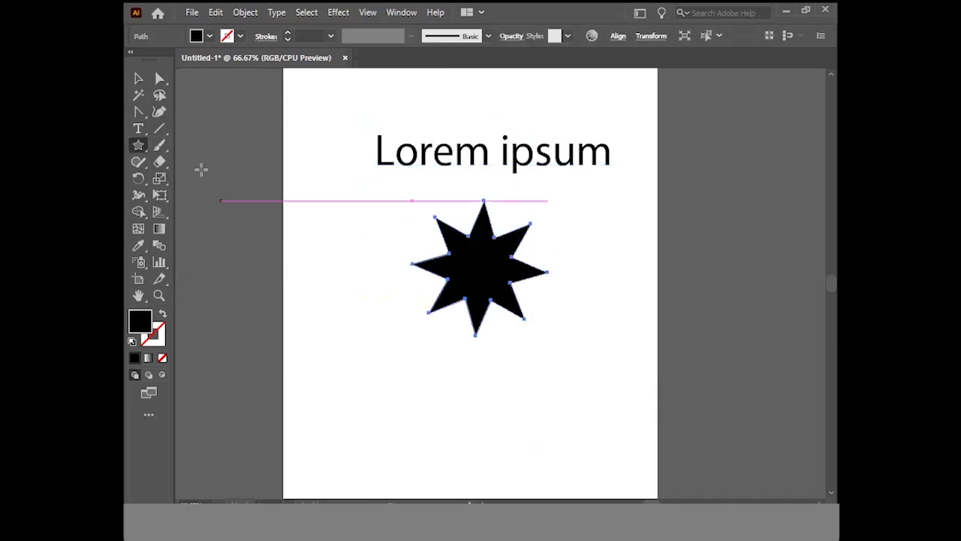
# Select the text and the star together and distort the text with the star as the envelope's top object
pyautogui.press('v')
pyautogui.click(335, 112)
pyautogui.moveTo(335, 112); pyautogui.dragTo(576, 294)
pyautogui.click(251, 14)
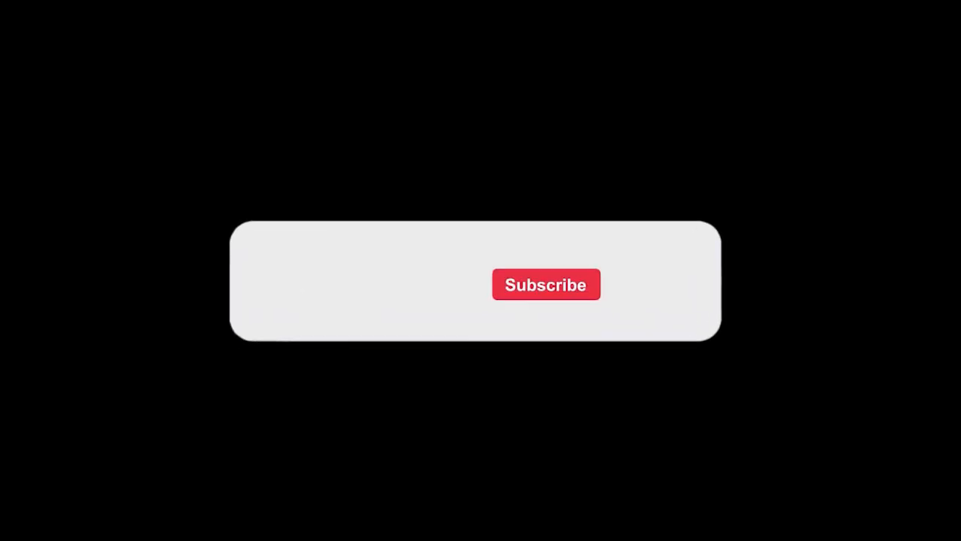